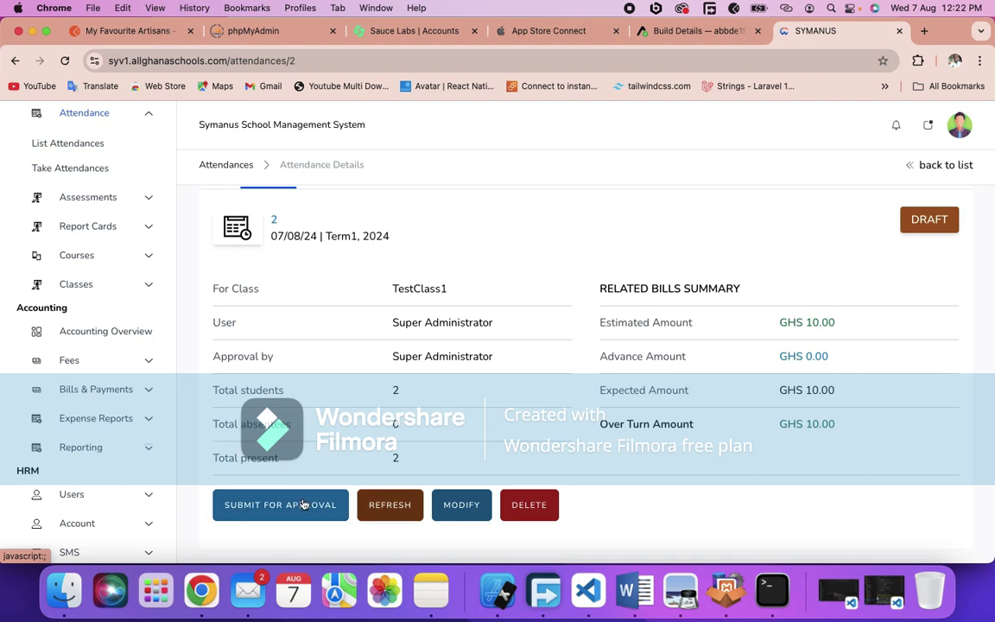
Submit the TestClass1 attendance record for approval, confirm the submission, and review its details and related bills summary
left_click(280, 501)
left_click(463, 418)
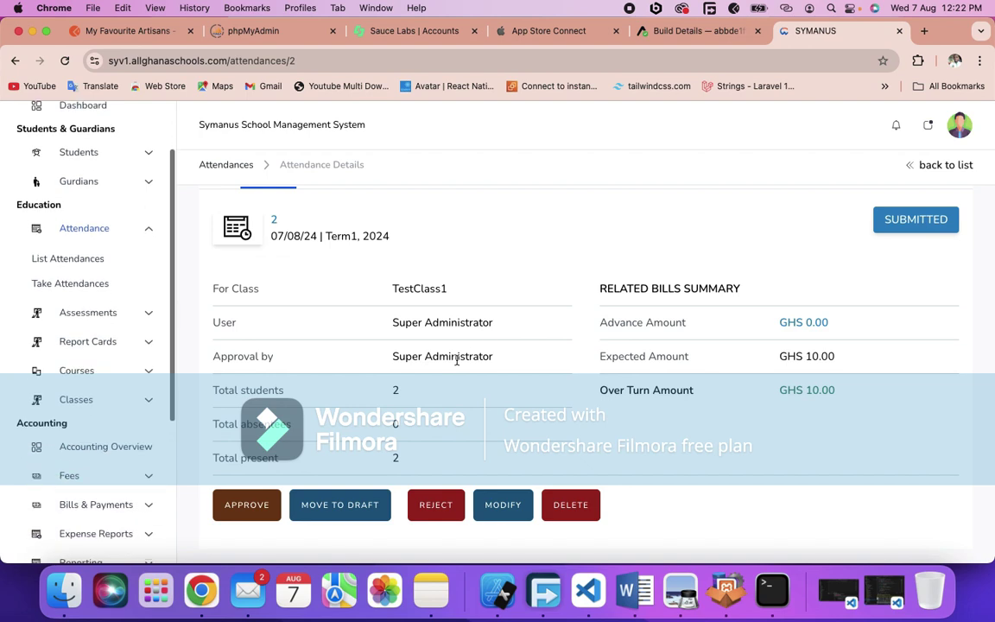
scroll(457, 362, "up", 2)
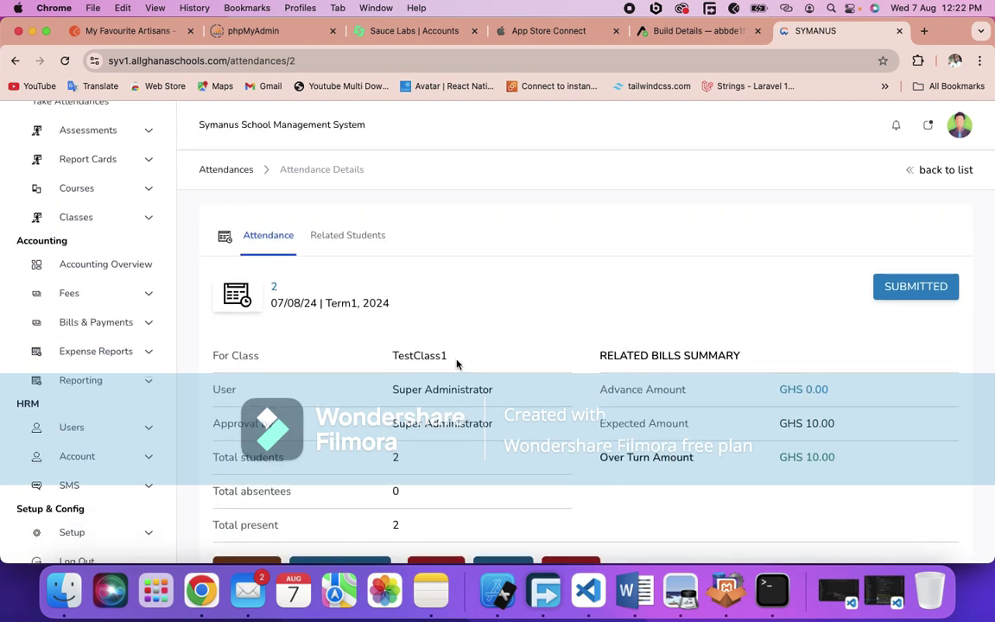
scroll(457, 363, "down", 2)
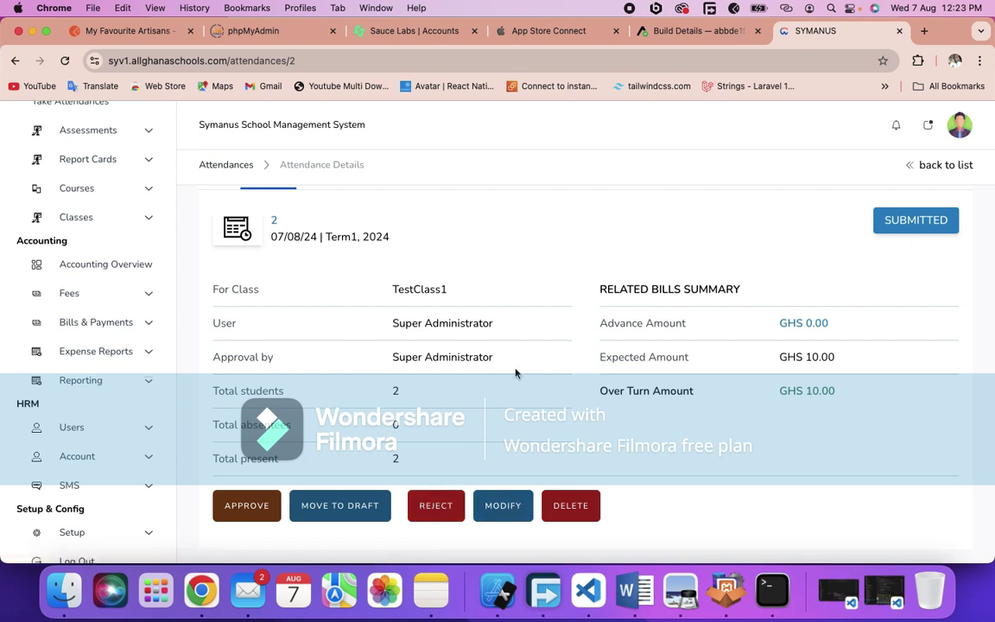
scroll(516, 373, "up", 2)
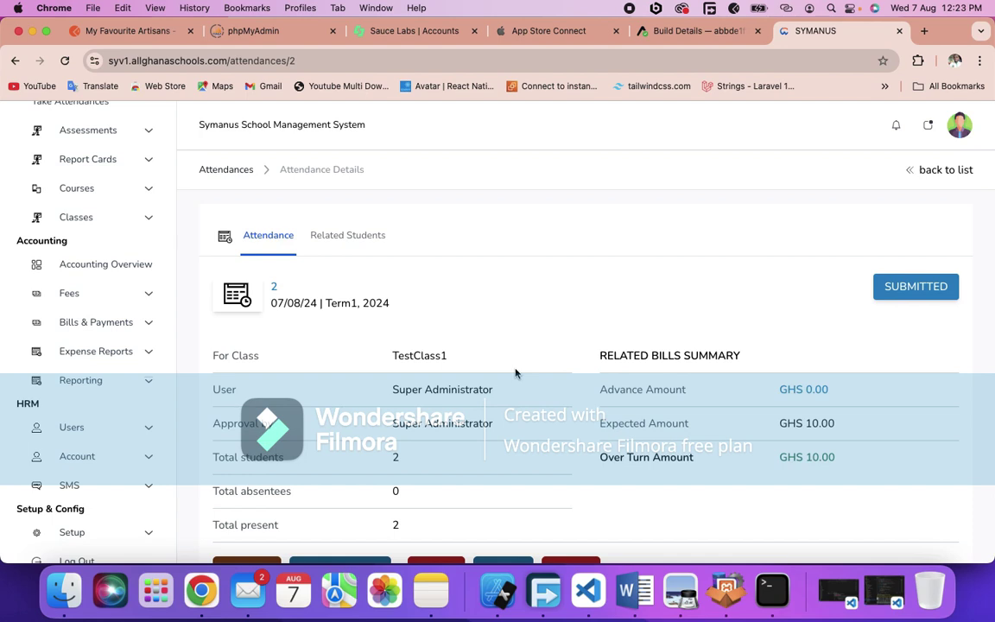
Look through the reports available under accounting reporting, from student lists to advance payments
left_click(67, 382)
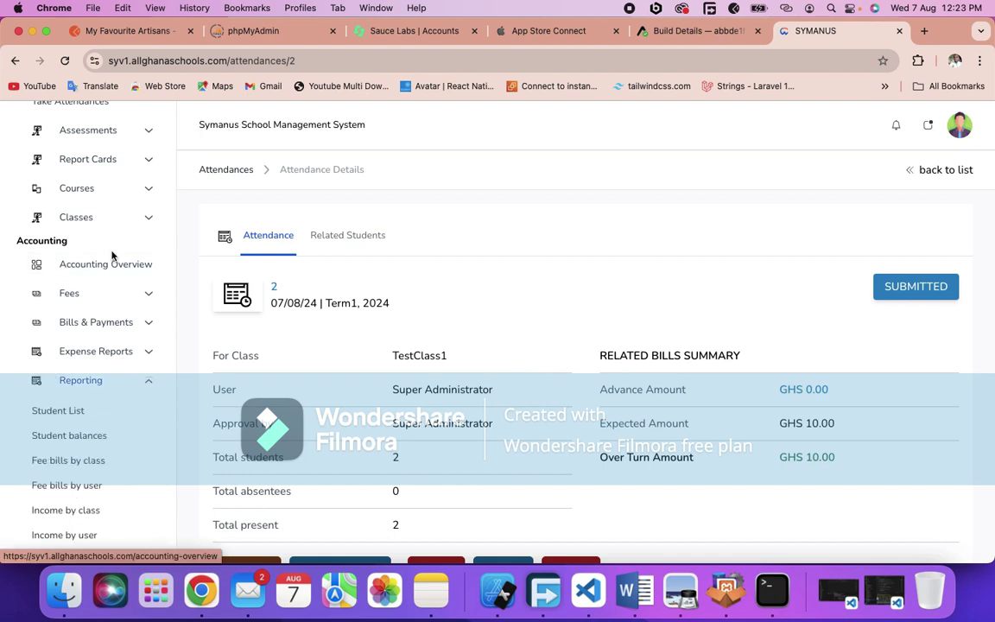
scroll(89, 395, "down", 5)
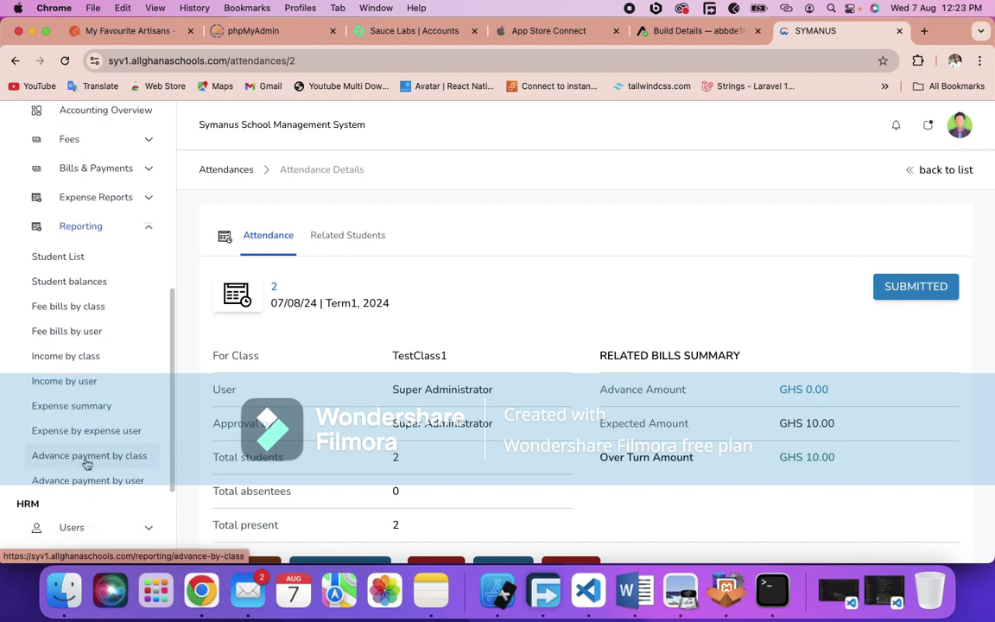
scroll(84, 363, "up", 2)
scroll(84, 363, "up", 1)
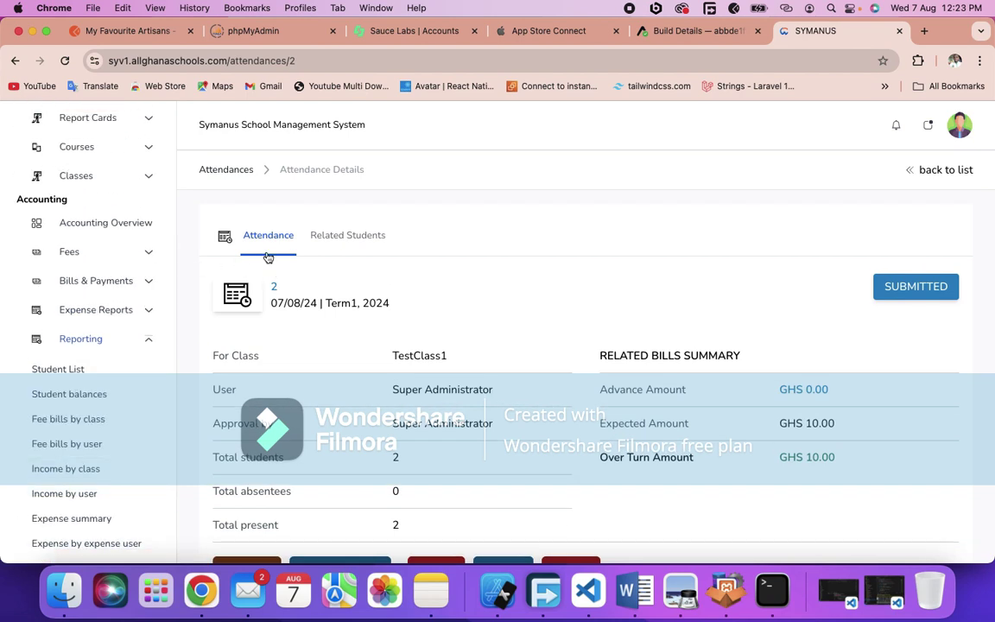
View the students related to the attendance record and preview the list for printing, cancelling the print
scroll(371, 317, "down", 3)
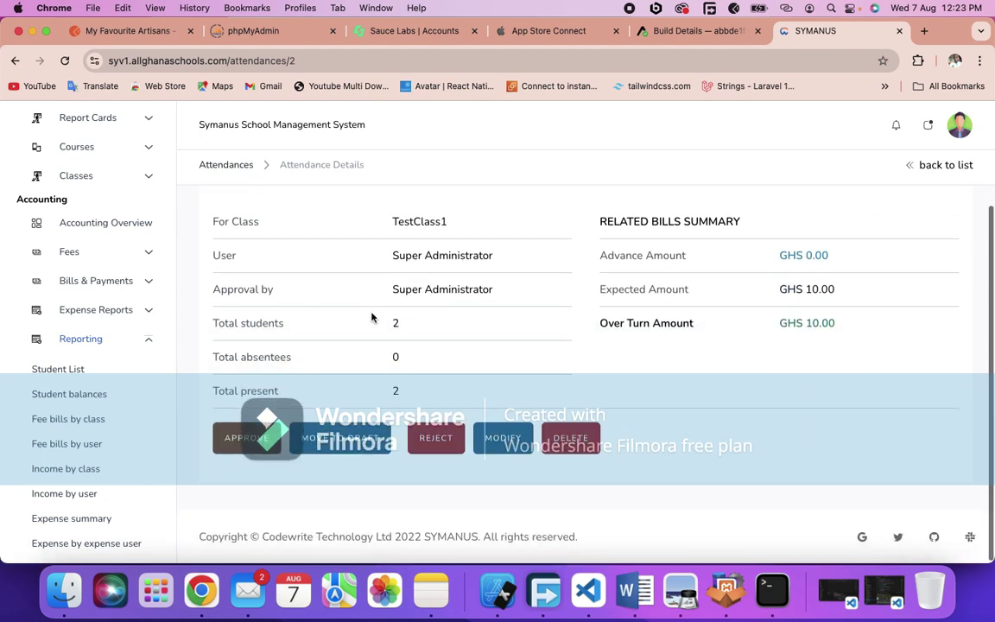
scroll(373, 318, "up", 3)
left_click(346, 221)
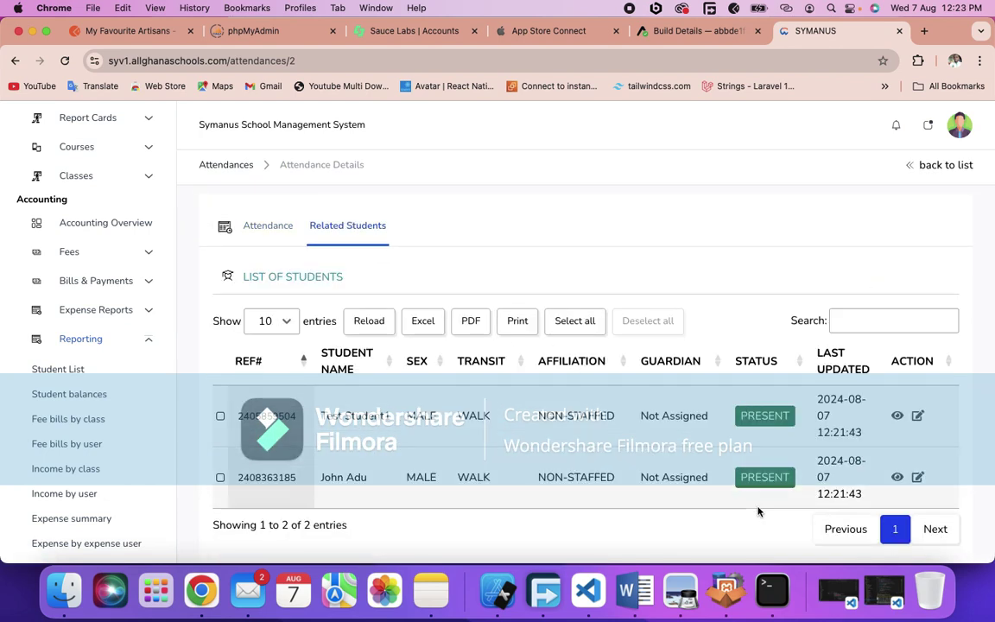
left_click(516, 327)
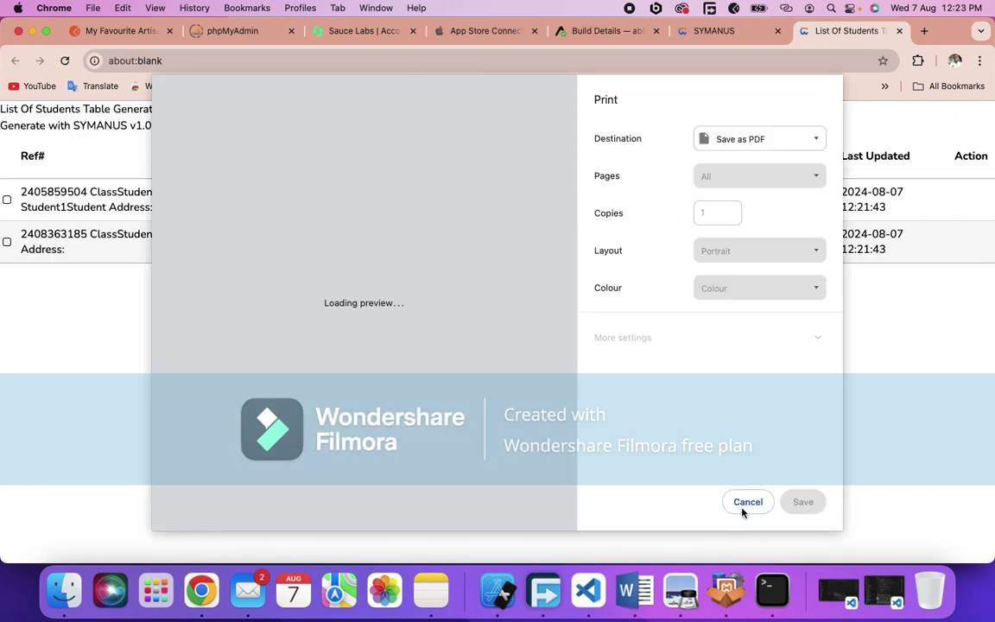
left_click(746, 503)
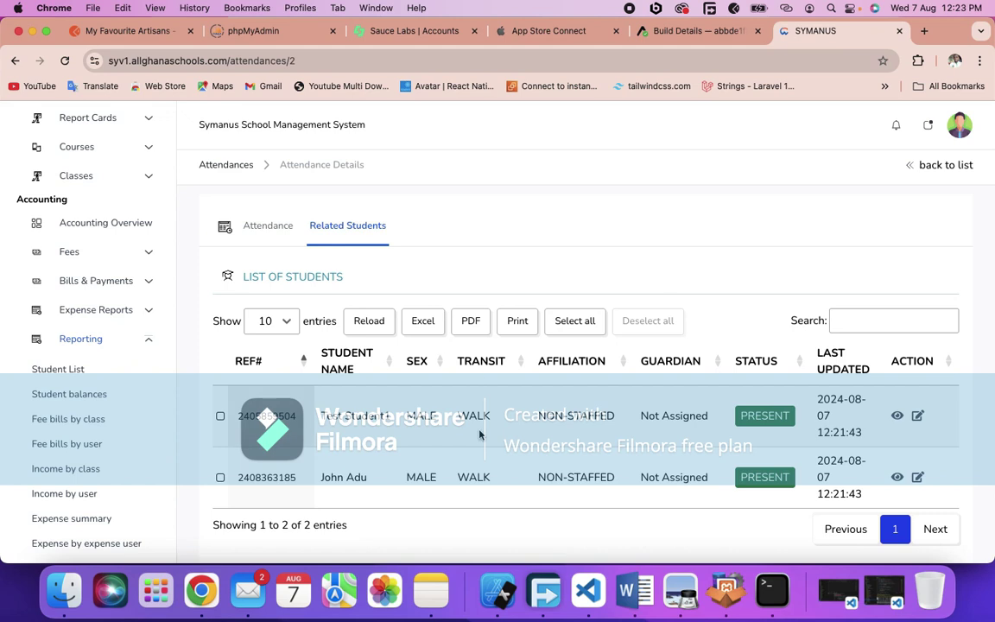
Review the list of existing fees and open the form for a new fee
left_click(130, 342)
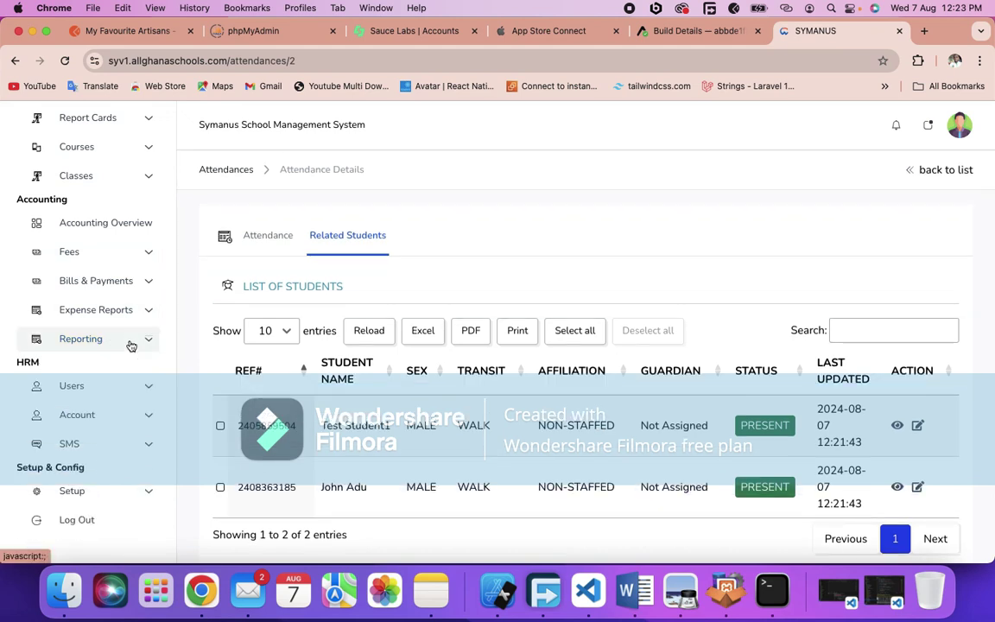
scroll(117, 294, "up", 4)
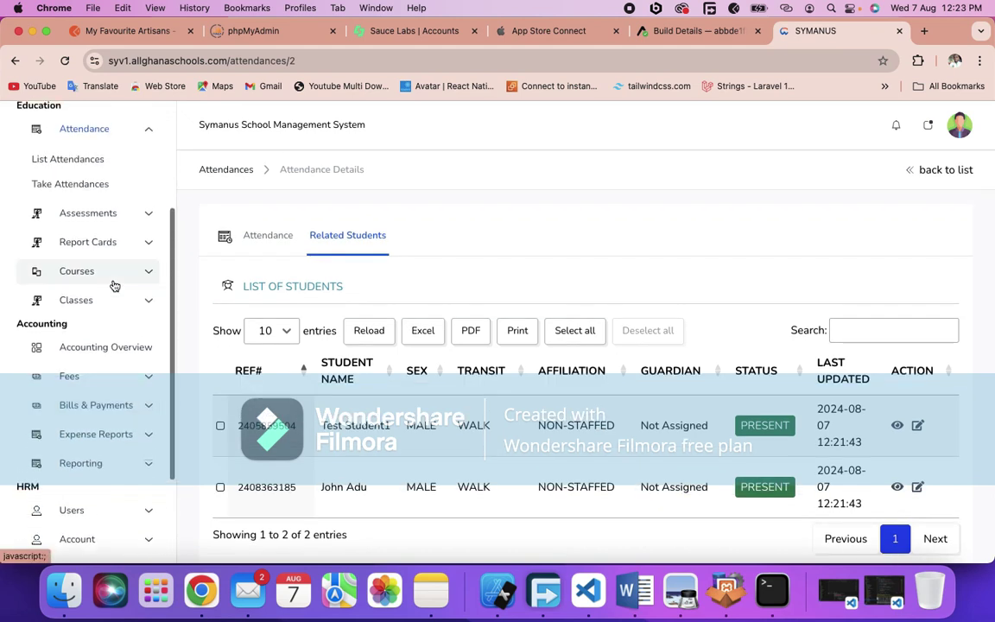
left_click(119, 382)
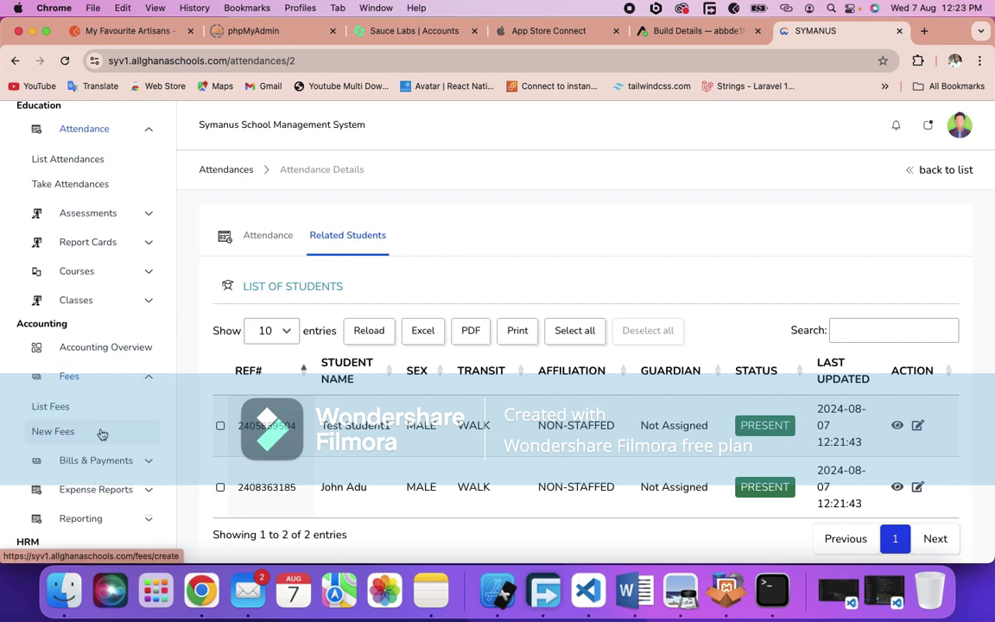
left_click(102, 432)
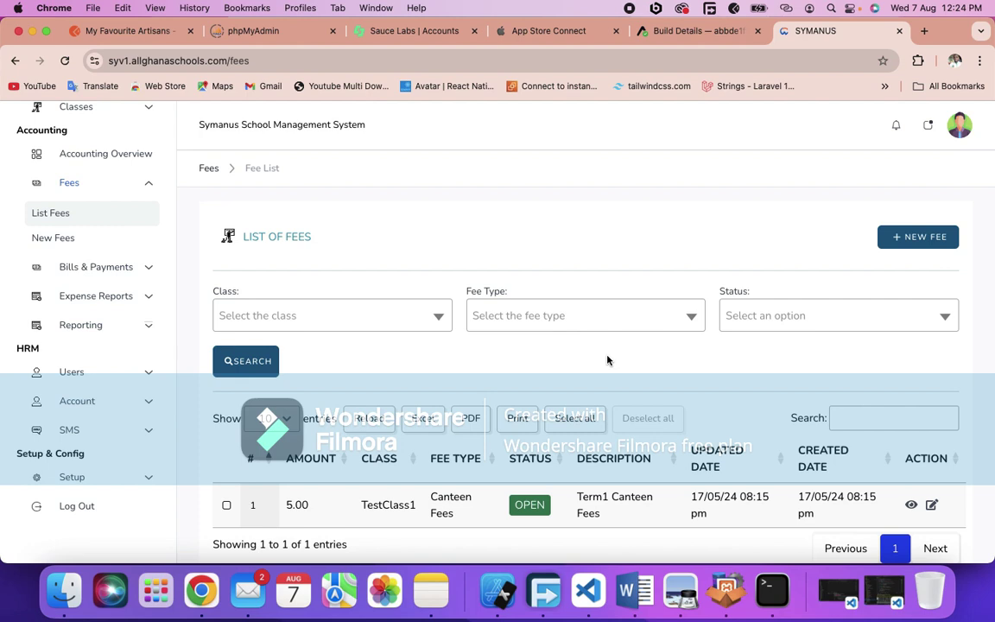
scroll(607, 361, "down", 2)
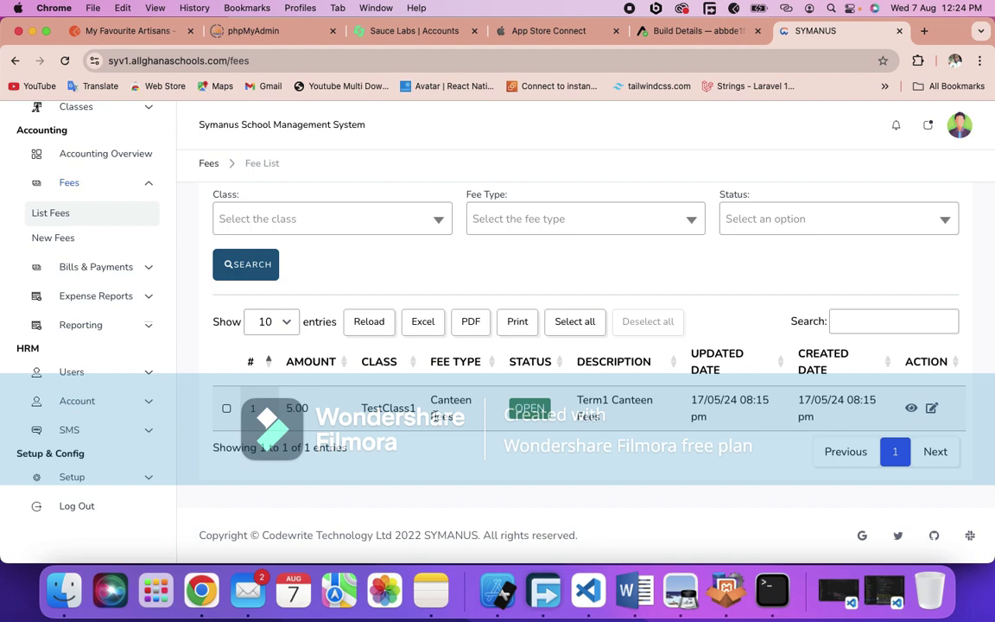
scroll(769, 236, "up", 2)
left_click(891, 216)
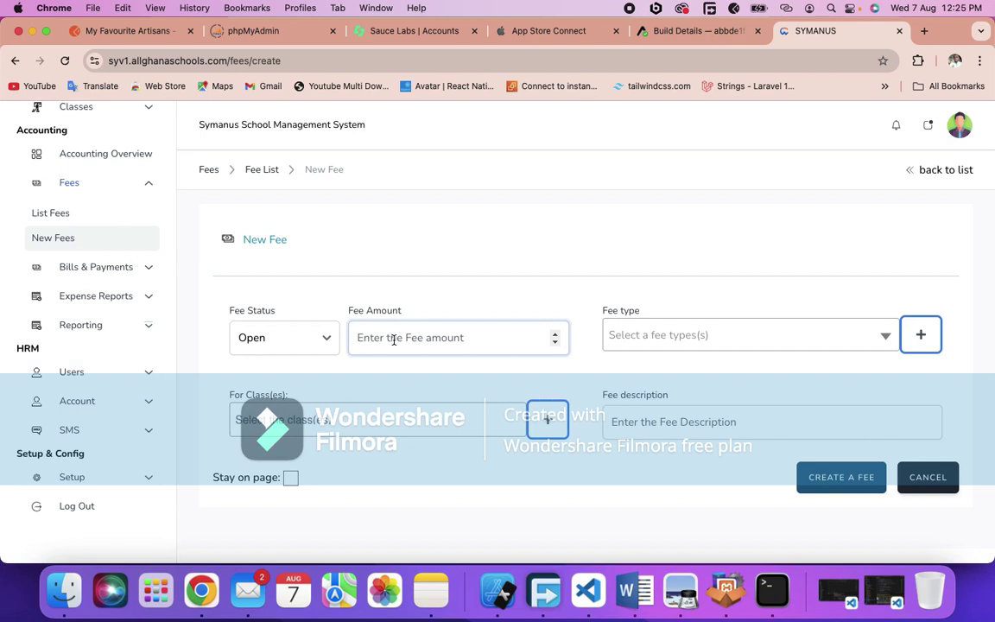
Fill in the new fee with an amount of 10 and the fee type Canteen Fees
type("10")
left_click(650, 335)
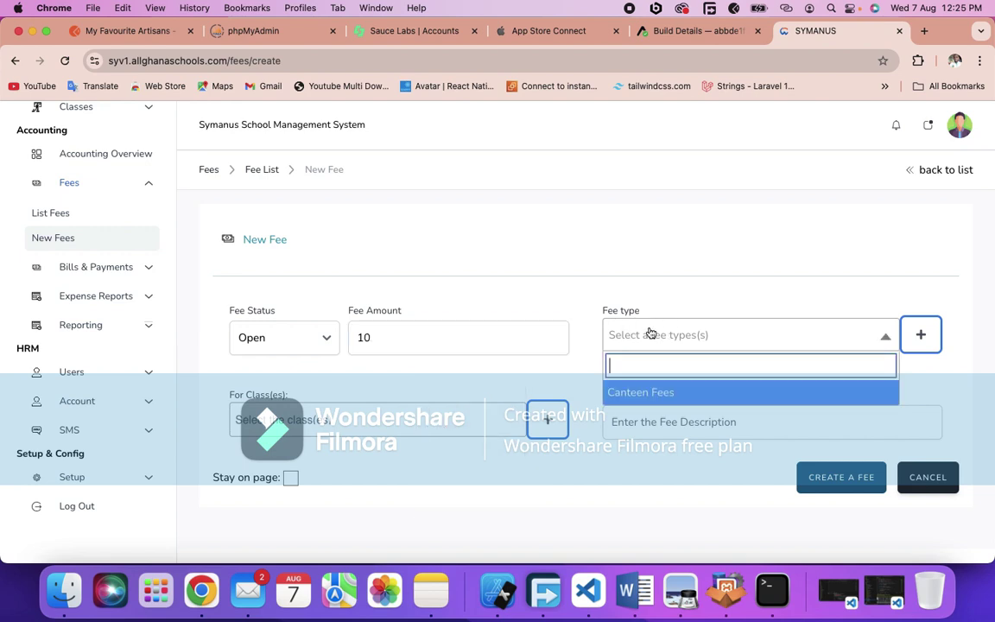
left_click(644, 390)
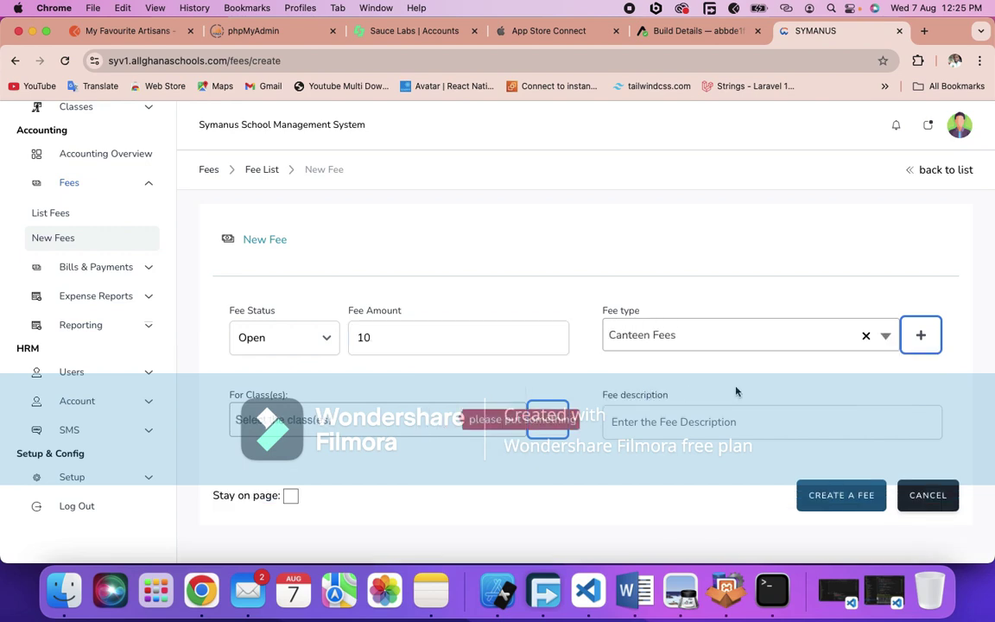
Start a new fee type labelled Transportation that excludes transit bills for Students that Walk to school
left_click(920, 339)
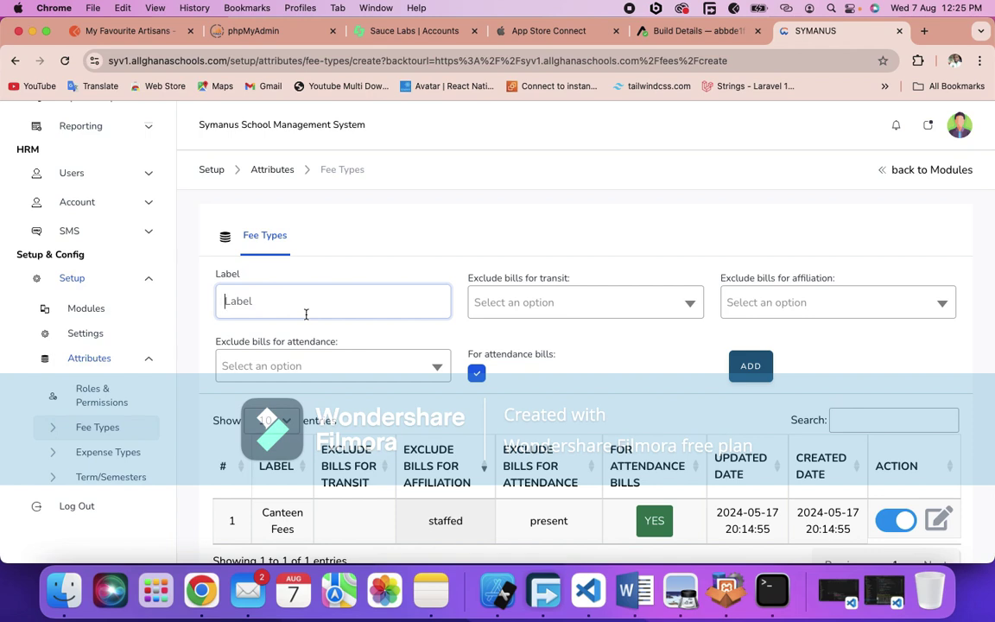
type("Transportation")
left_click(509, 302)
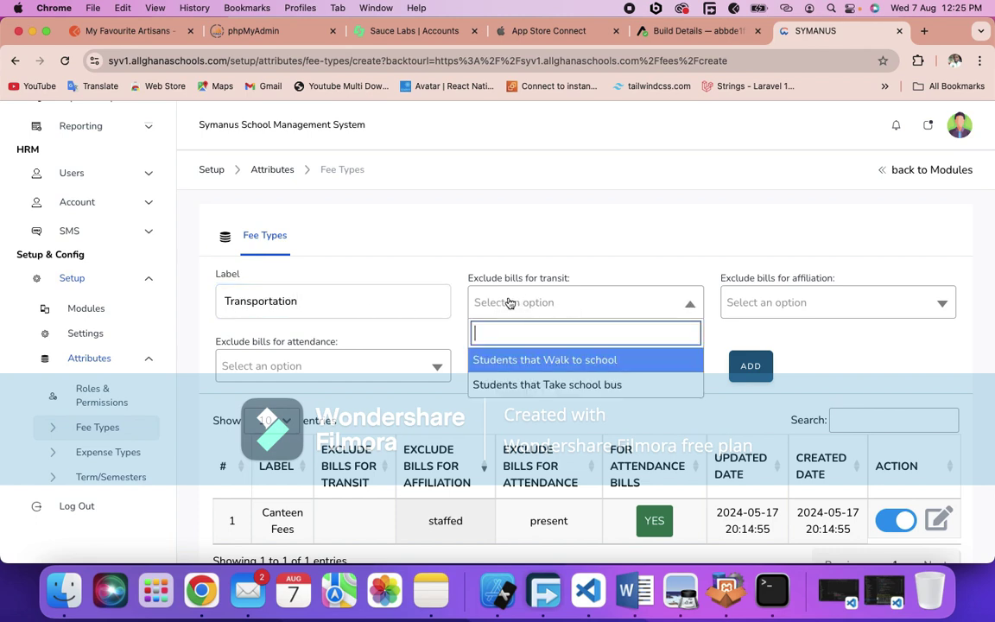
left_click(547, 361)
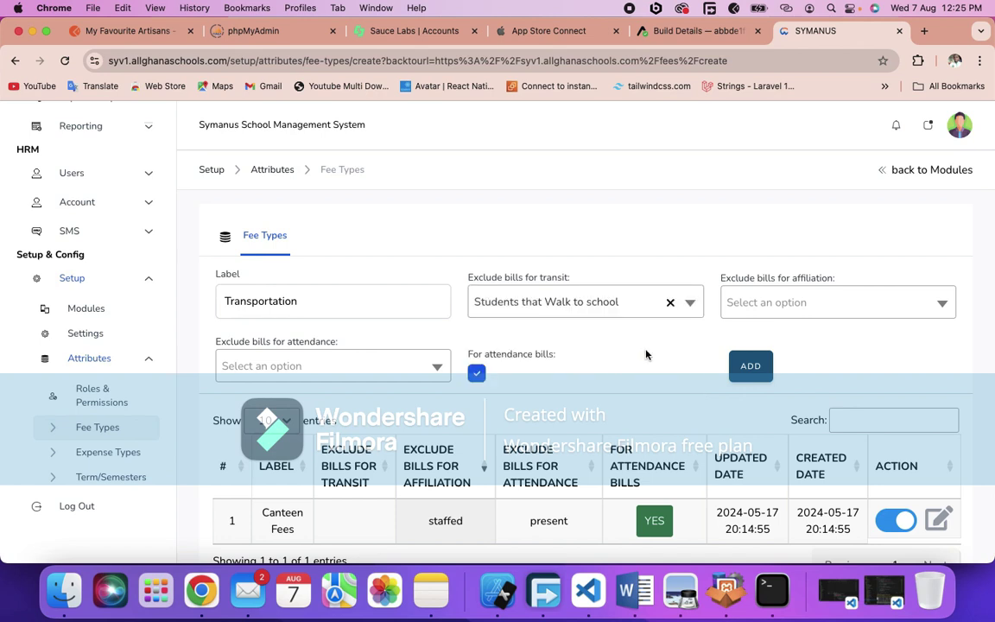
Try excluding attendance bills for Students Present, keeping attendance bills enabled and leaving the affiliation exclusion empty
left_click(840, 298)
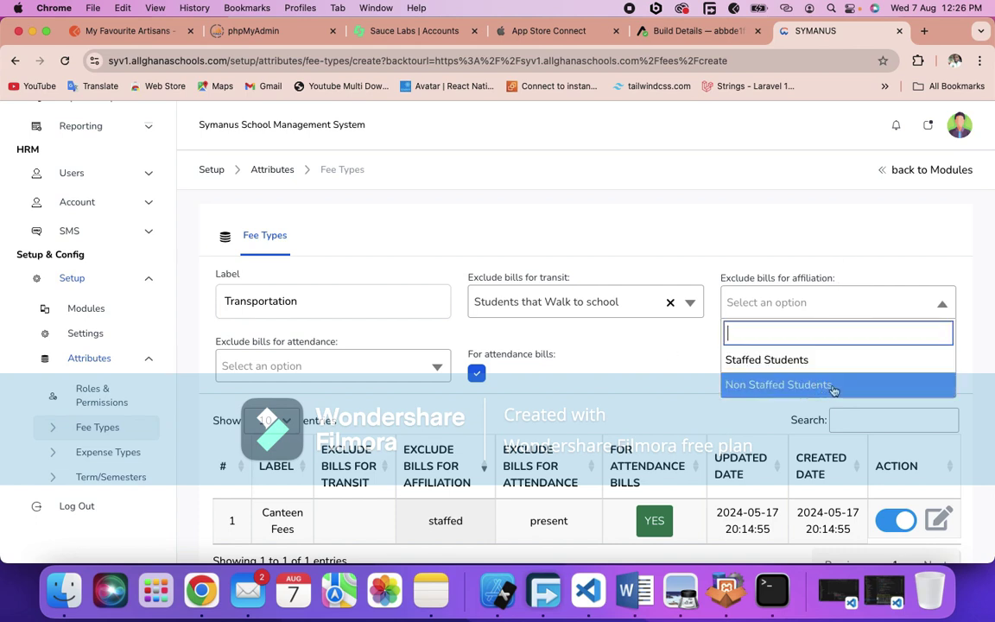
left_click(677, 359)
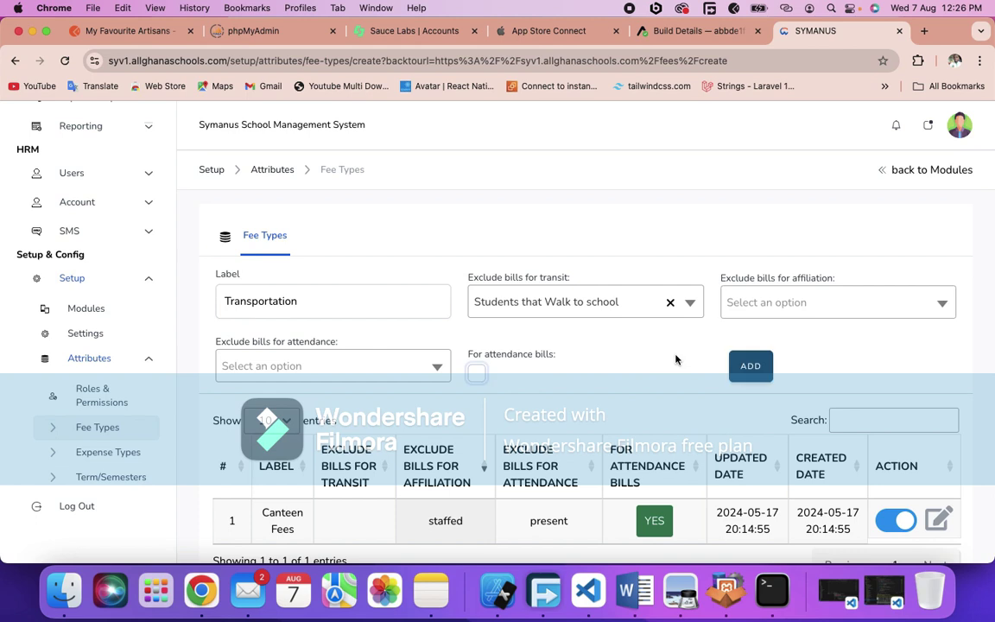
left_click(476, 373)
left_click(324, 366)
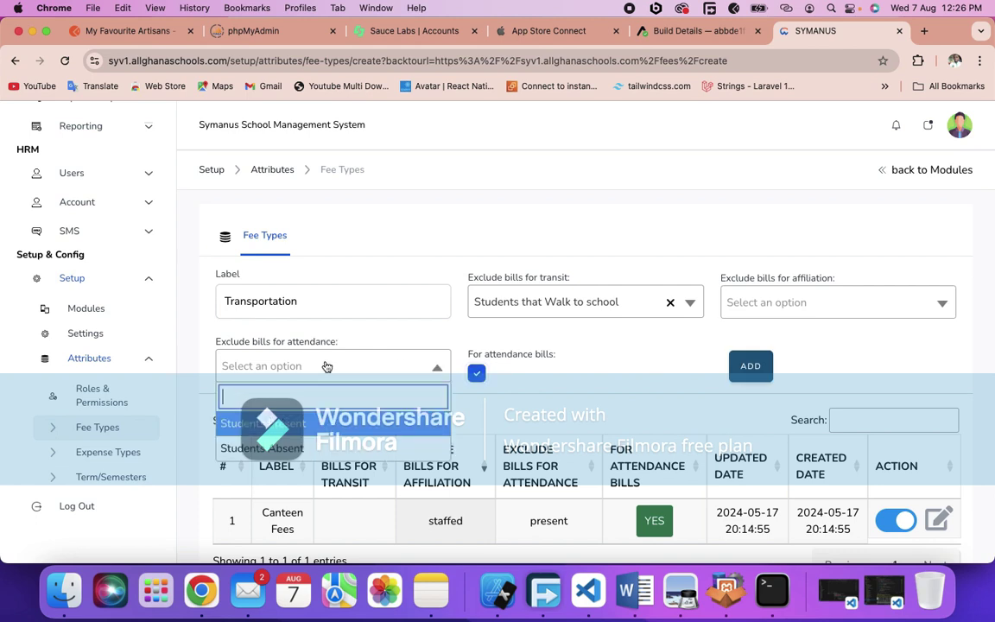
left_click(341, 426)
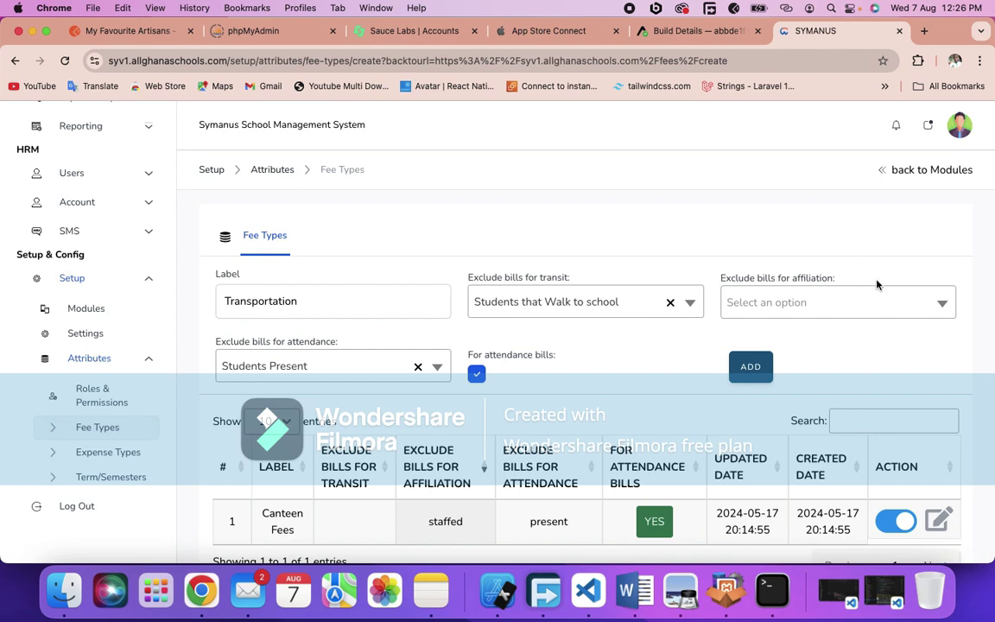
left_click(862, 305)
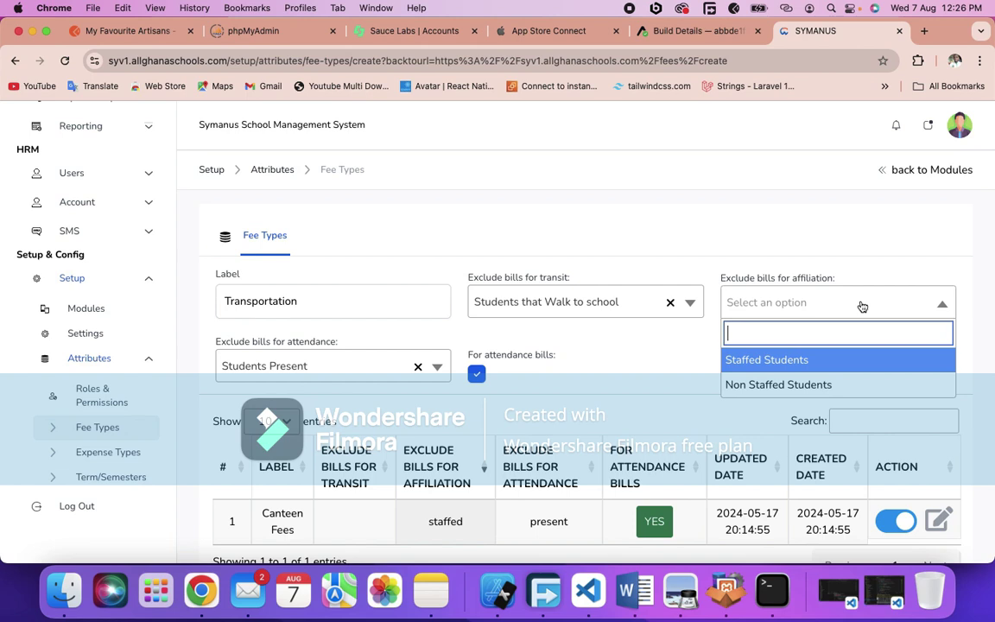
left_click(862, 307)
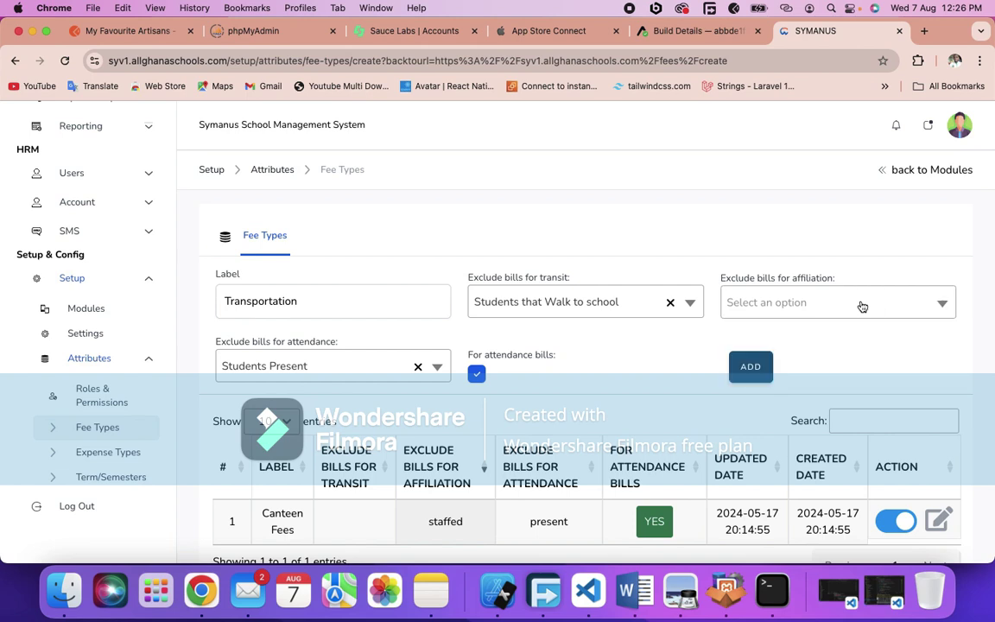
Set the attendance exclusion to Students Absent and add the Transportation fee type
left_click(300, 369)
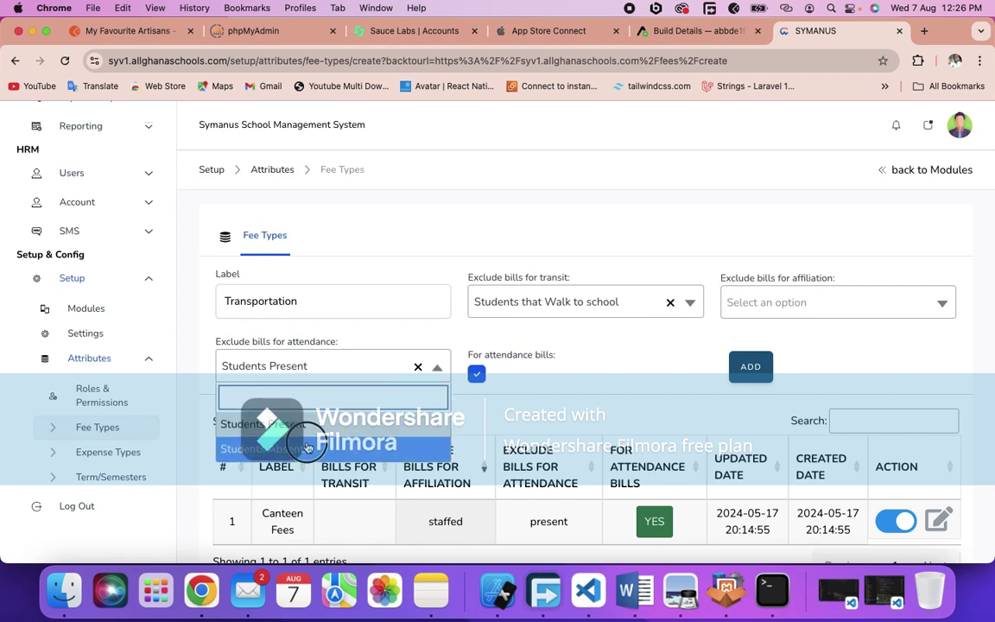
left_click(278, 404)
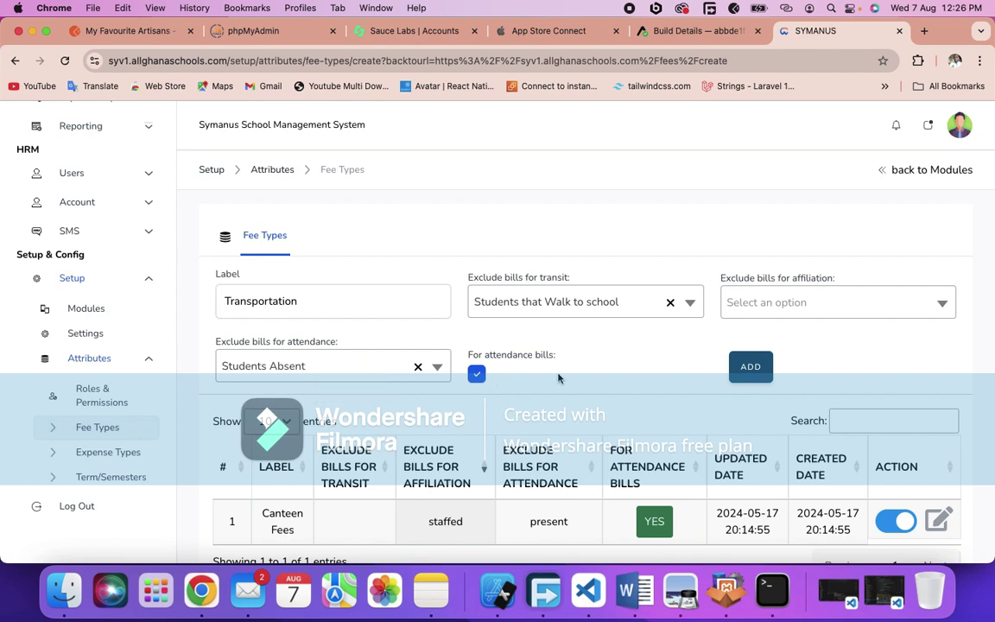
left_click(753, 371)
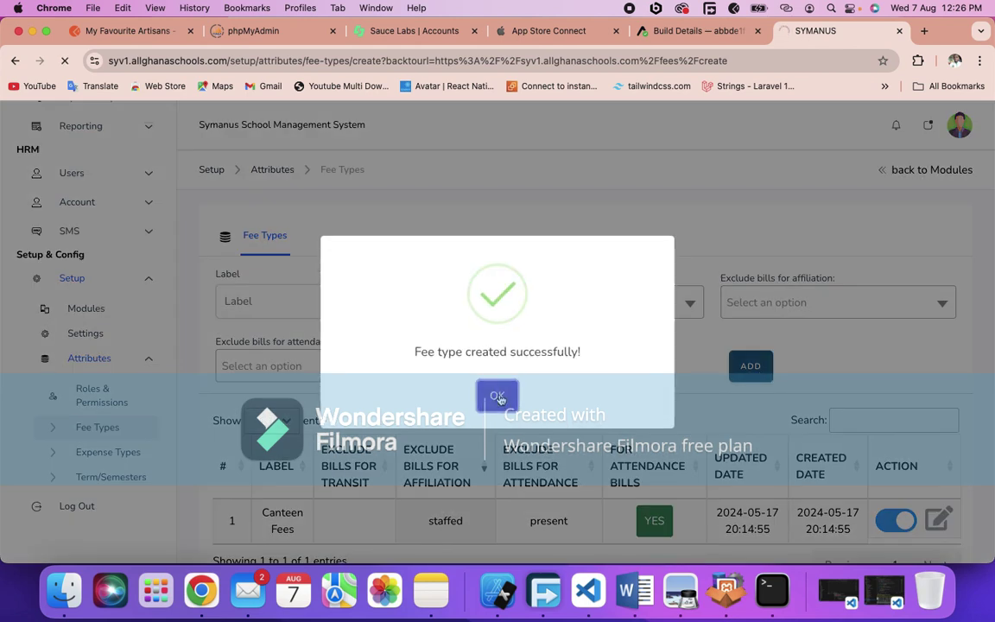
left_click(499, 397)
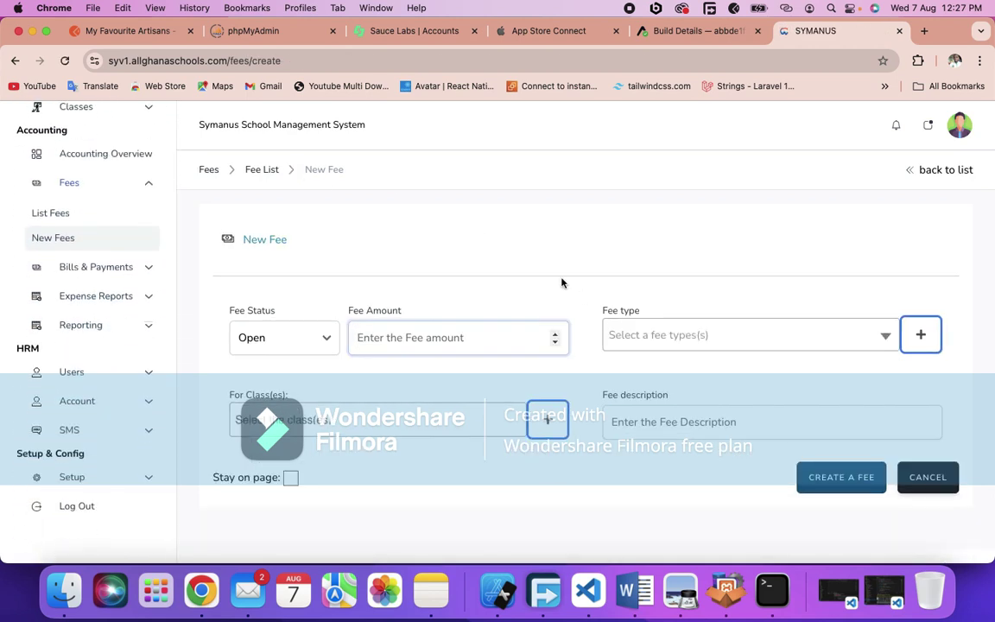
Set the new fee's type to Transportation and its amount to 3
left_click(688, 334)
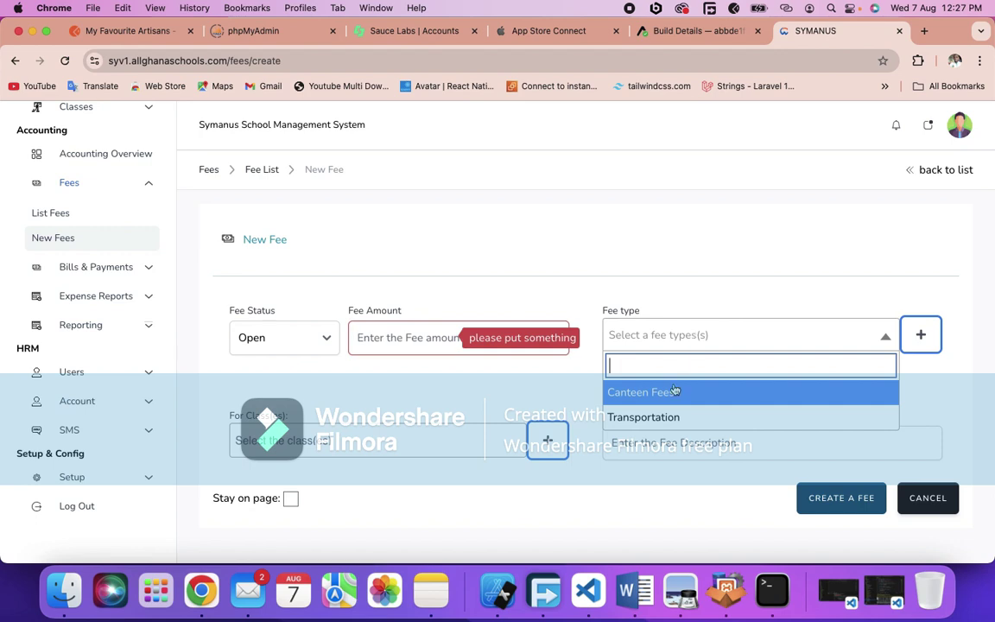
left_click(666, 416)
left_click(398, 337)
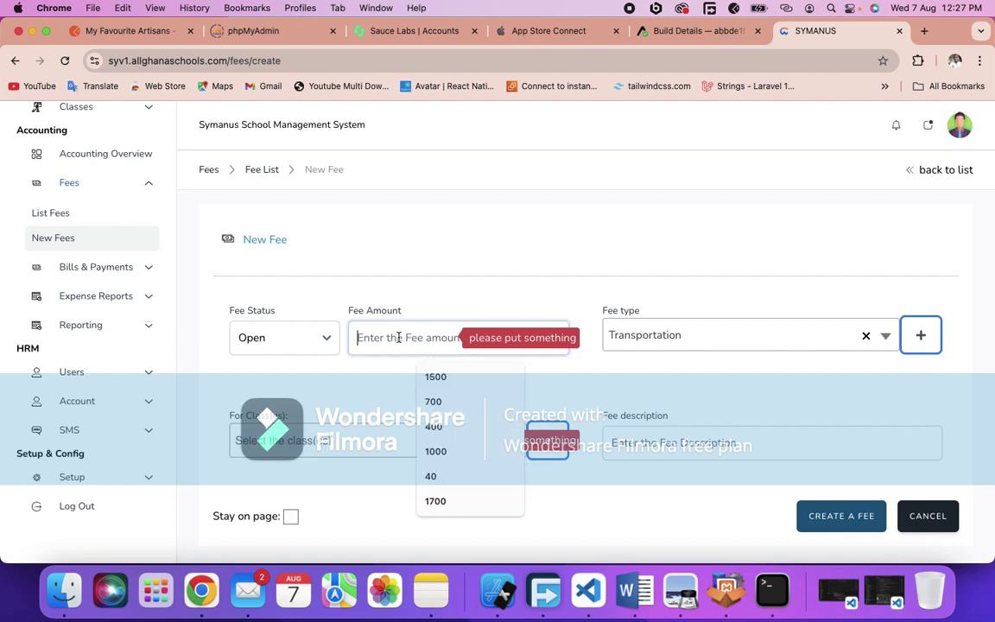
type("1")
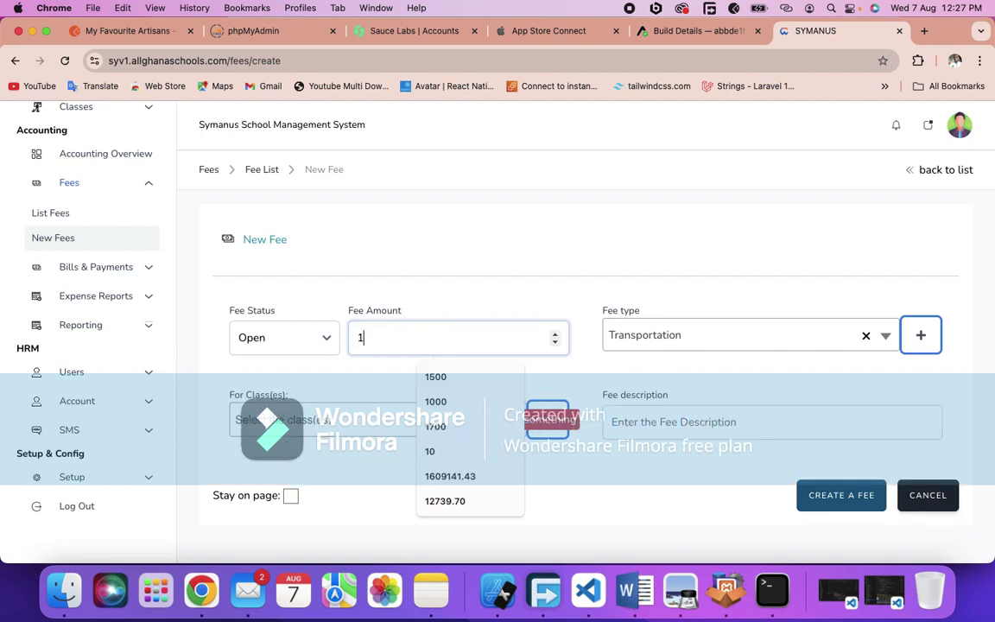
key("BackSpace")
type("3")
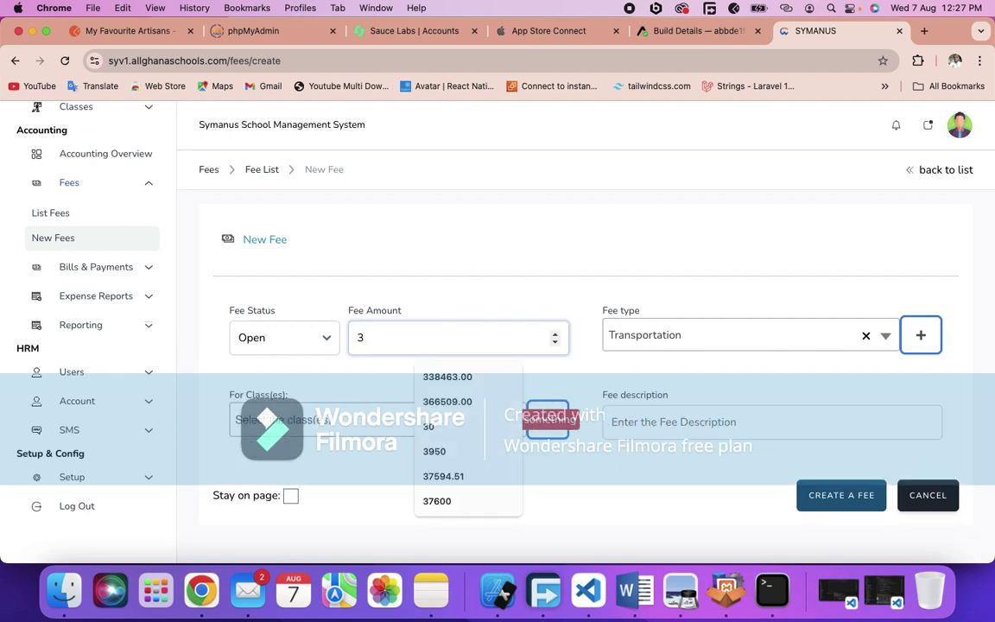
left_click(544, 283)
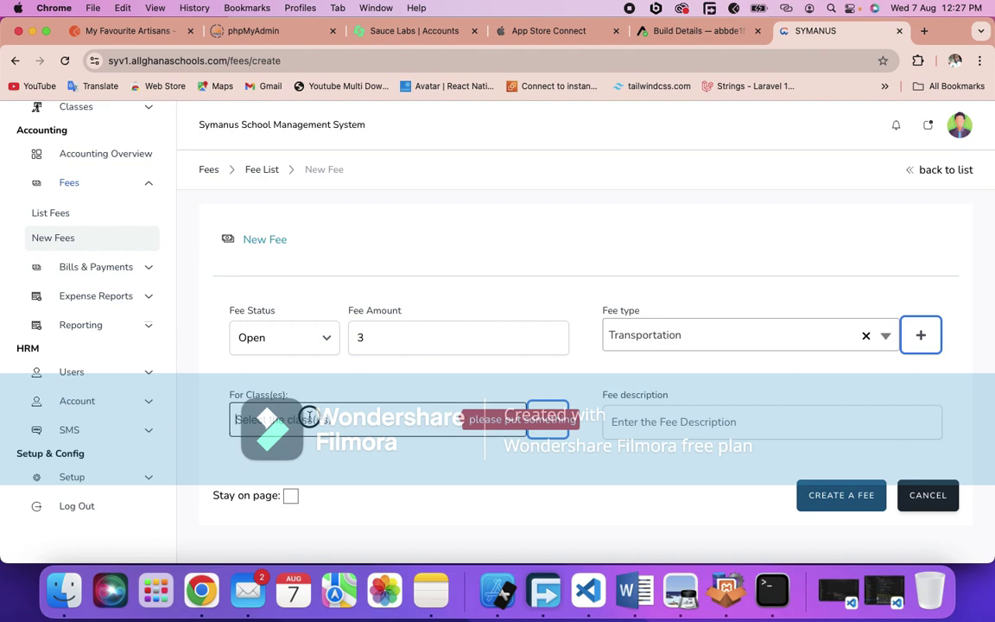
Assign the new fee to the classes TestClass1 and Bs1 A
left_click(354, 423)
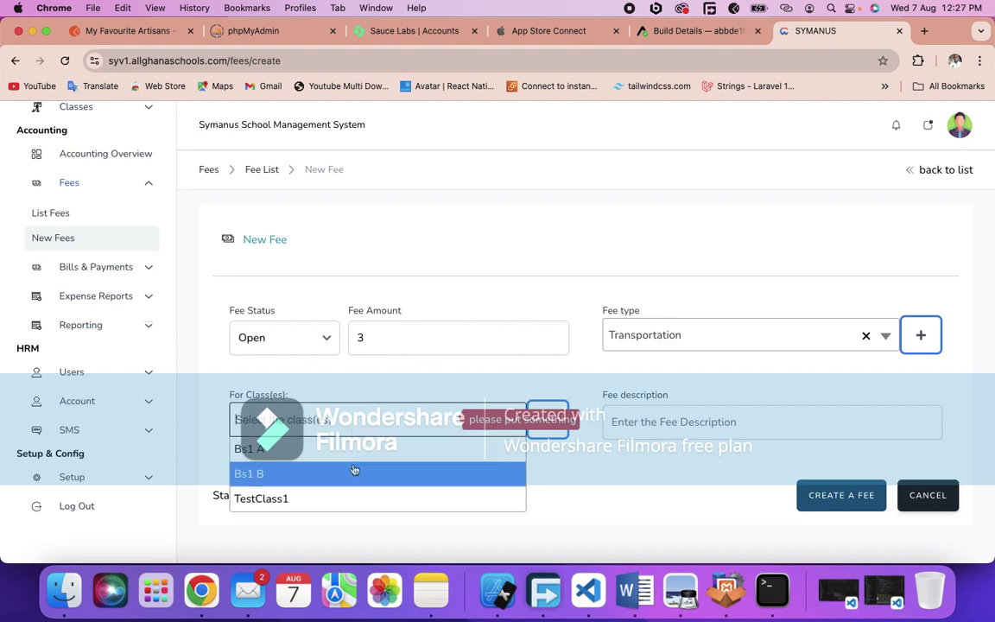
left_click(354, 499)
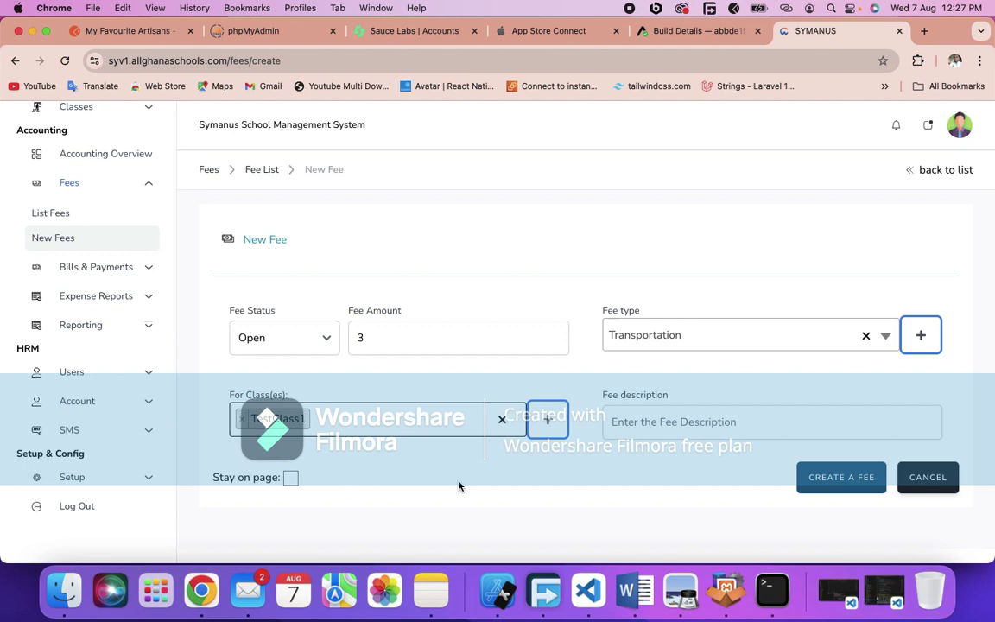
left_click(423, 426)
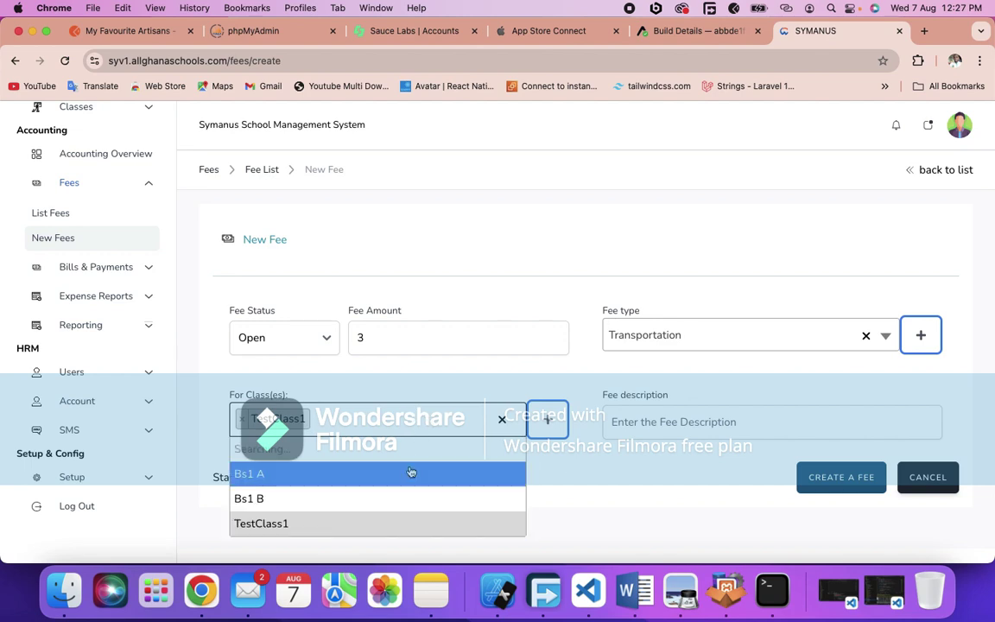
left_click(413, 473)
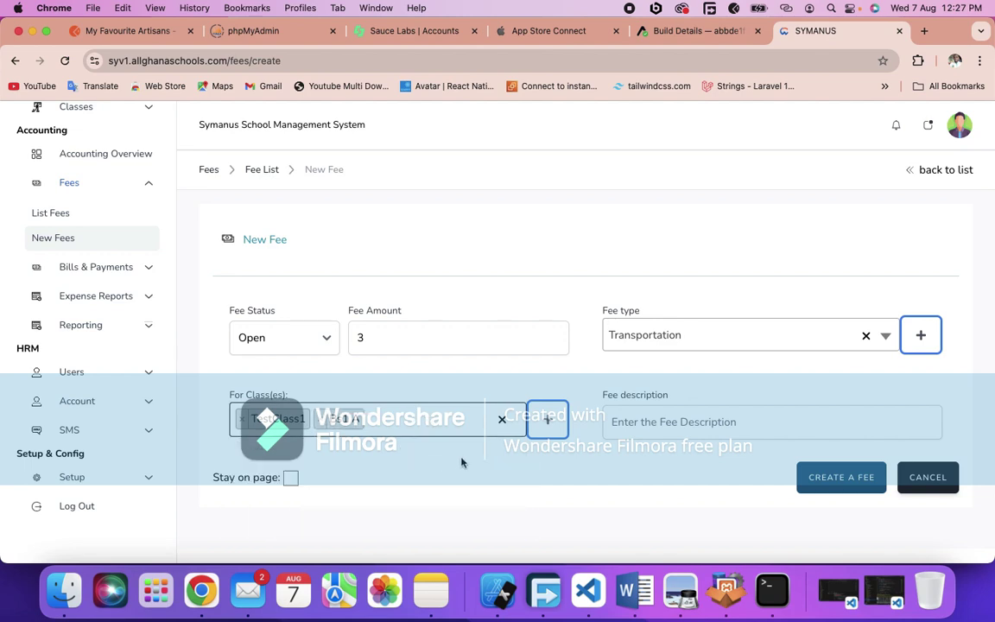
Describe the fee as "bus fee", create it, and check the new entries in the fee list
left_click(686, 420)
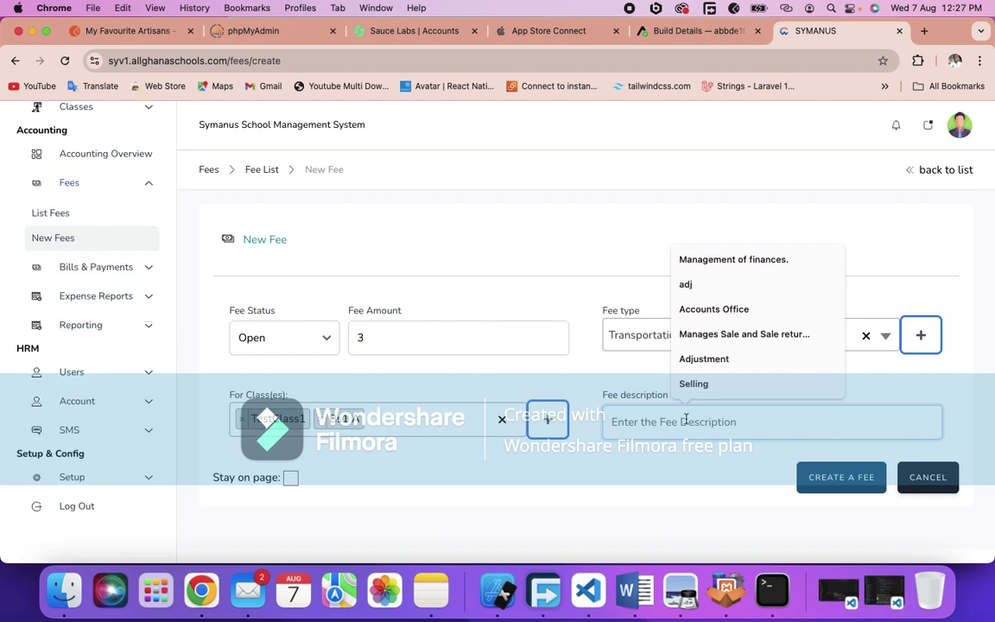
type("bus fee")
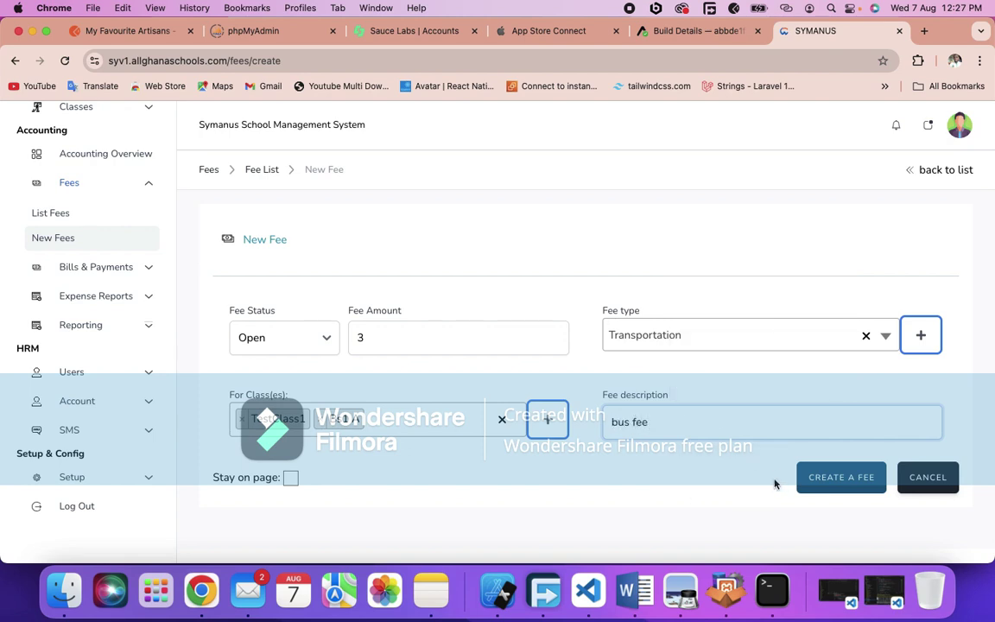
left_click(824, 480)
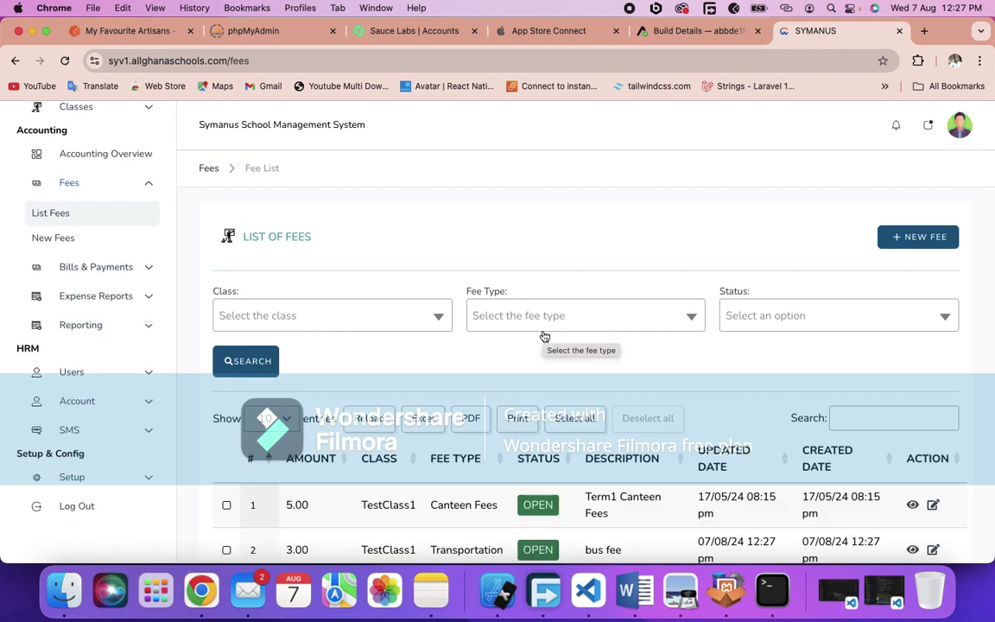
scroll(544, 337, "down", 3)
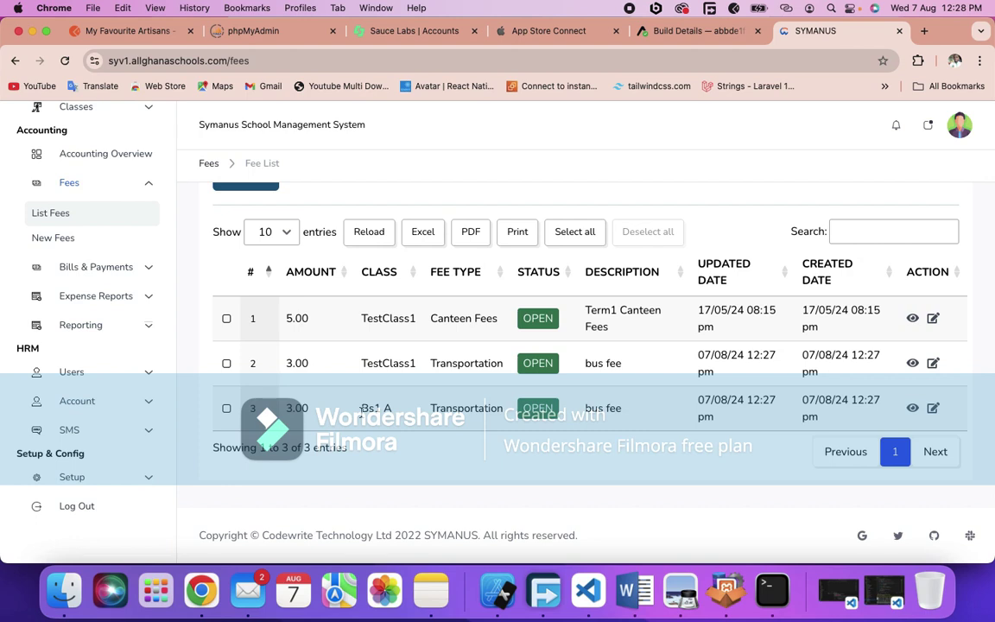
Fill in a new bill generation using Bill by fees with the Bs1 A Transportation fee of 3.00
left_click(102, 267)
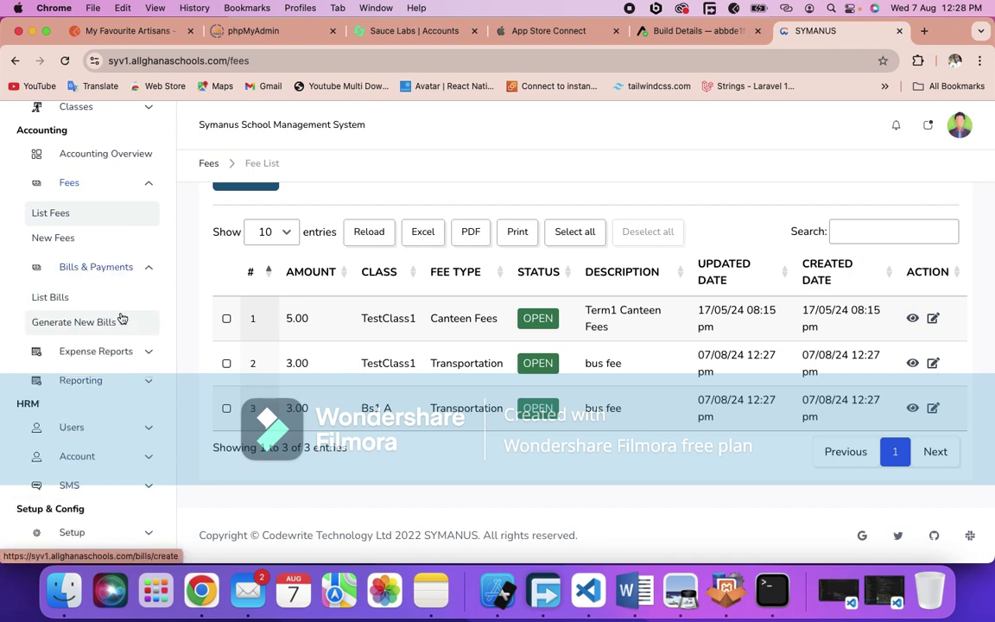
left_click(122, 319)
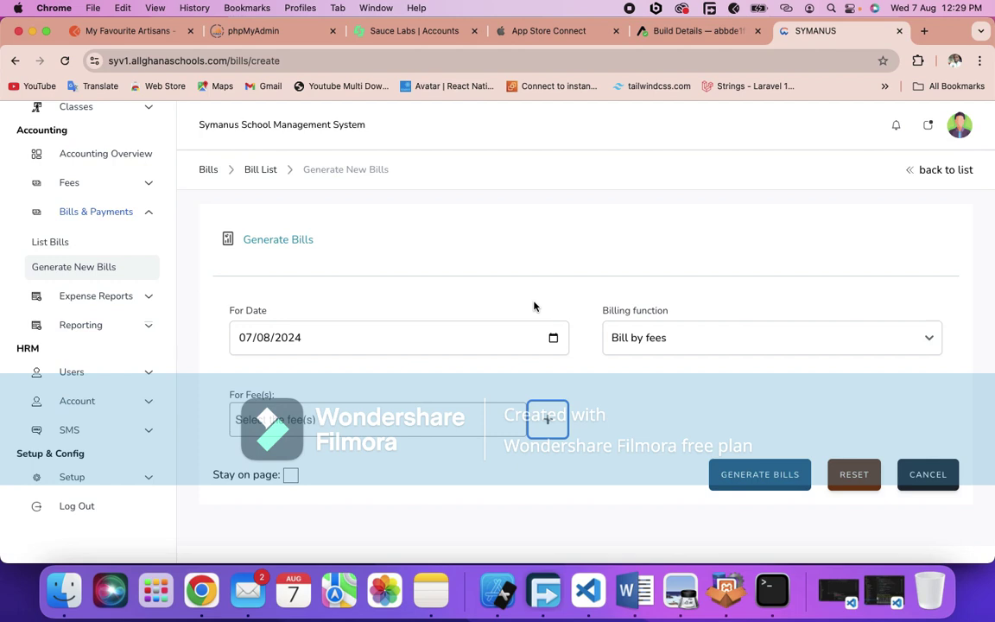
left_click(648, 342)
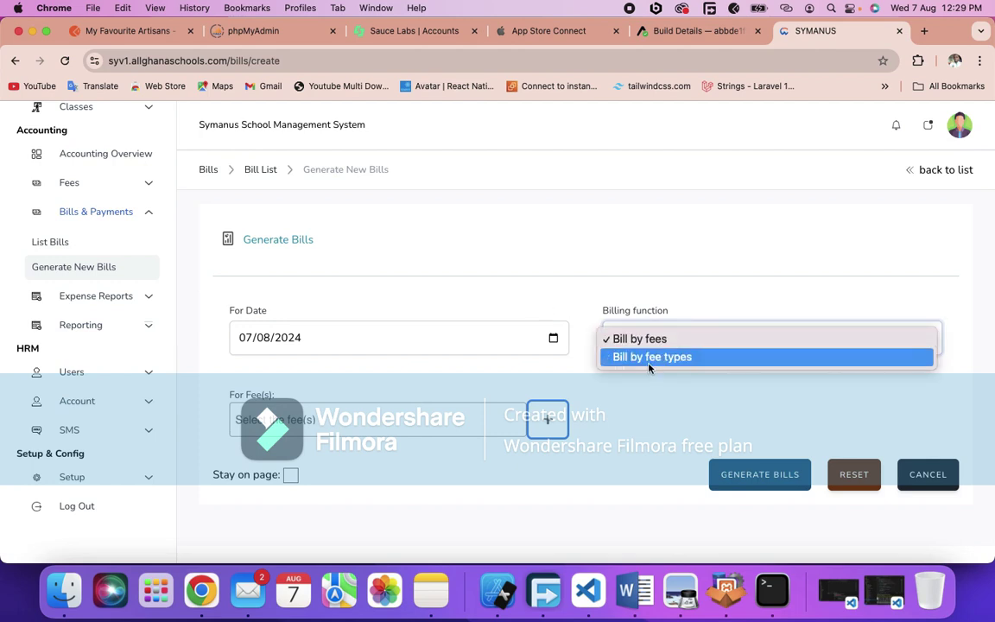
left_click(648, 342)
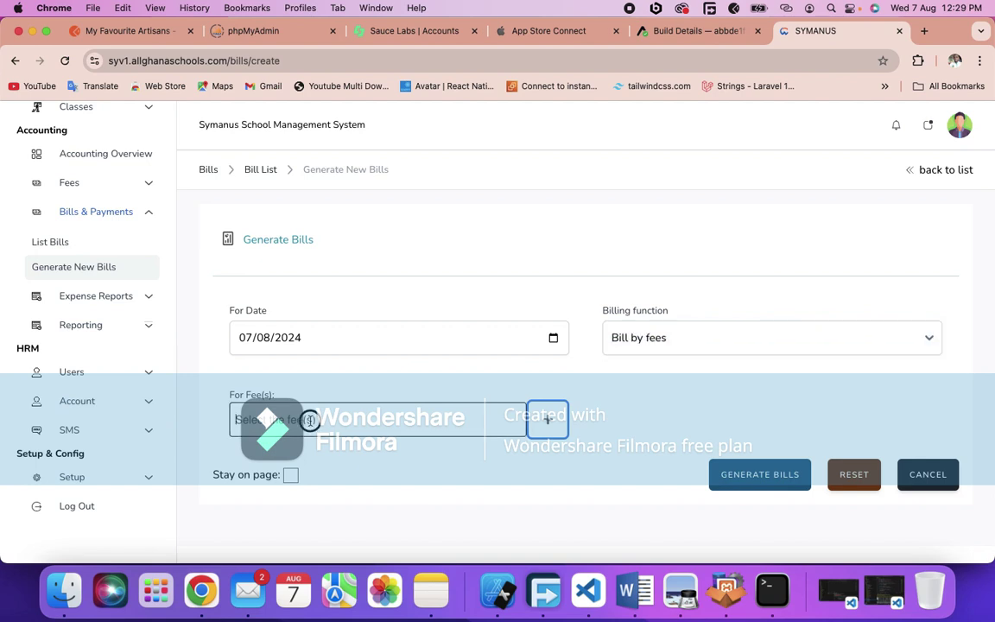
left_click(309, 420)
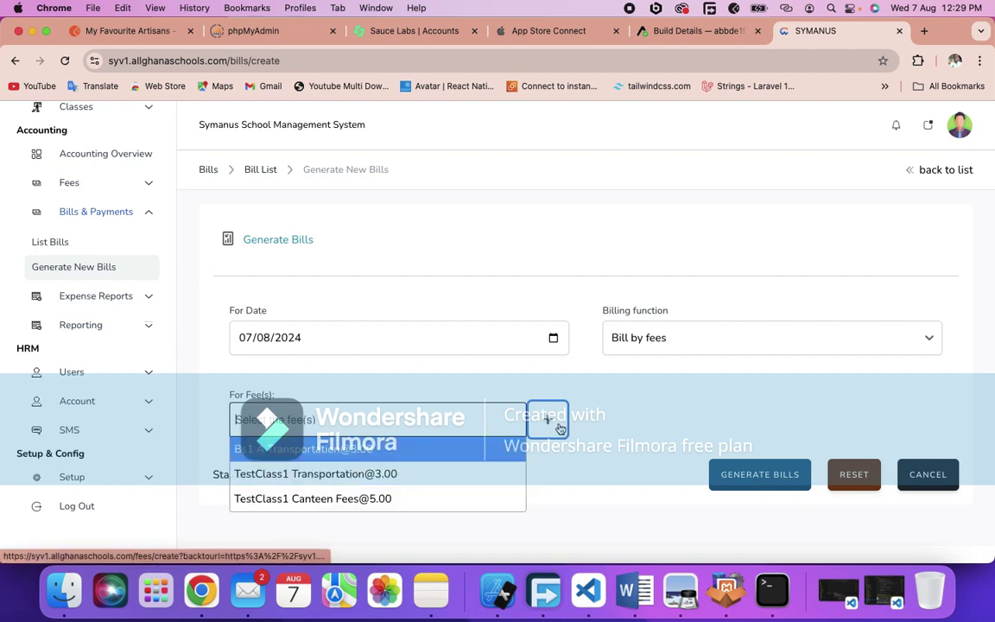
left_click(440, 460)
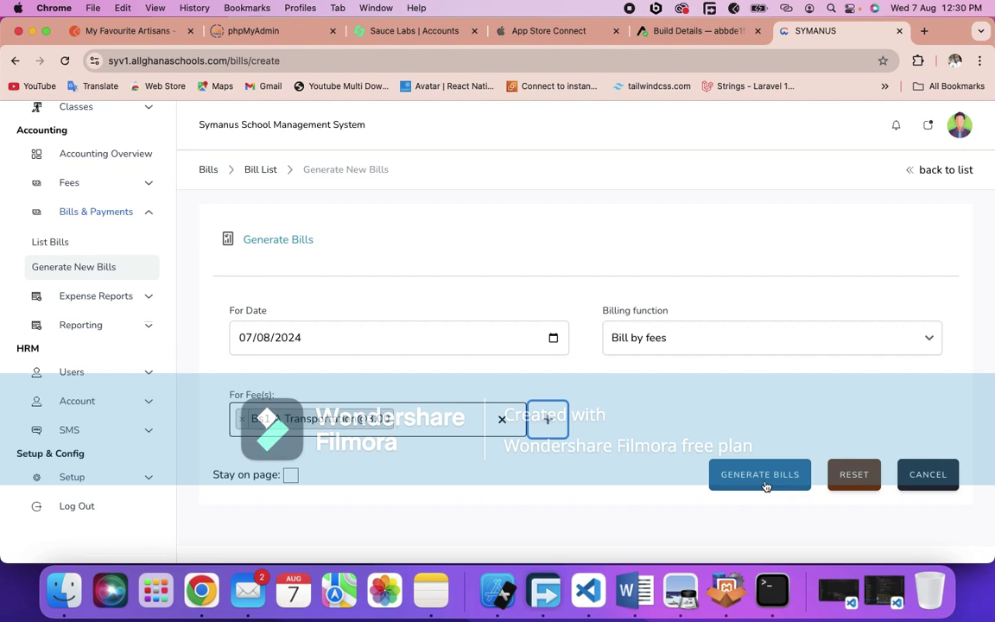
Review the bill list and open the details of the student on bill 3
left_click(261, 174)
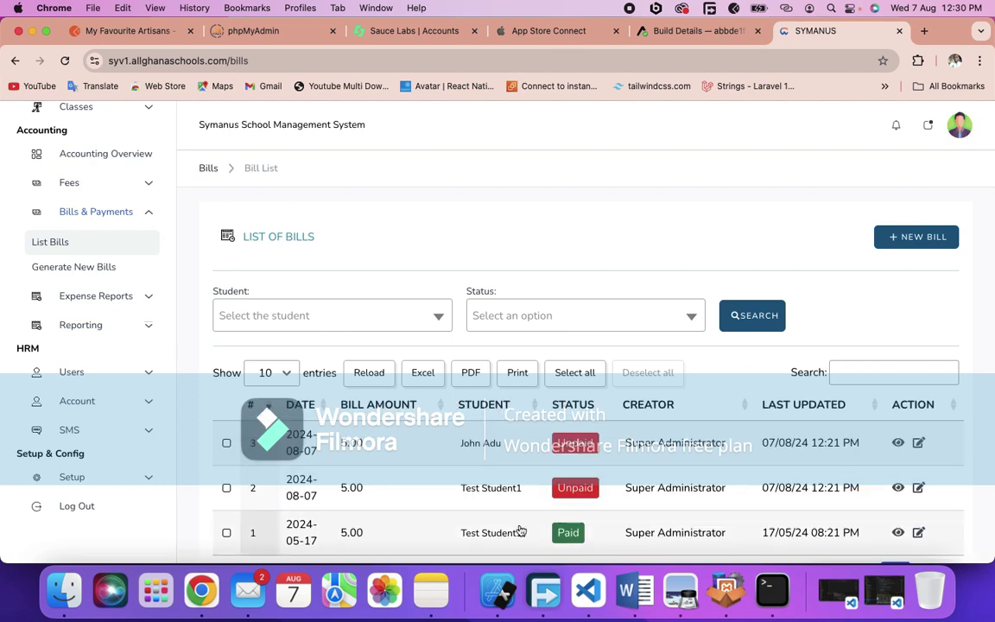
scroll(521, 530, "down", 3)
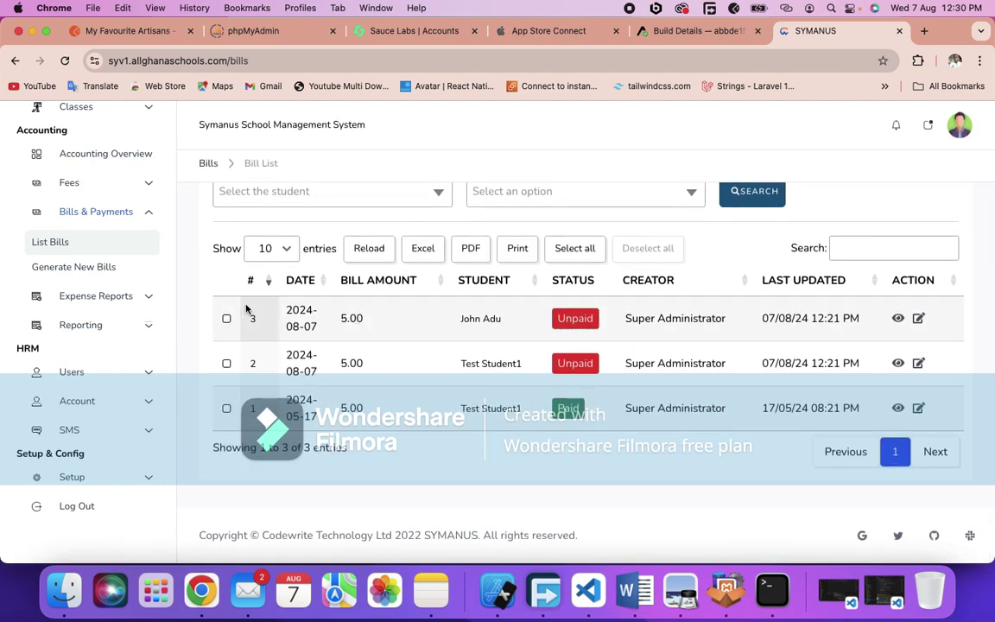
scroll(268, 432, "up", 1)
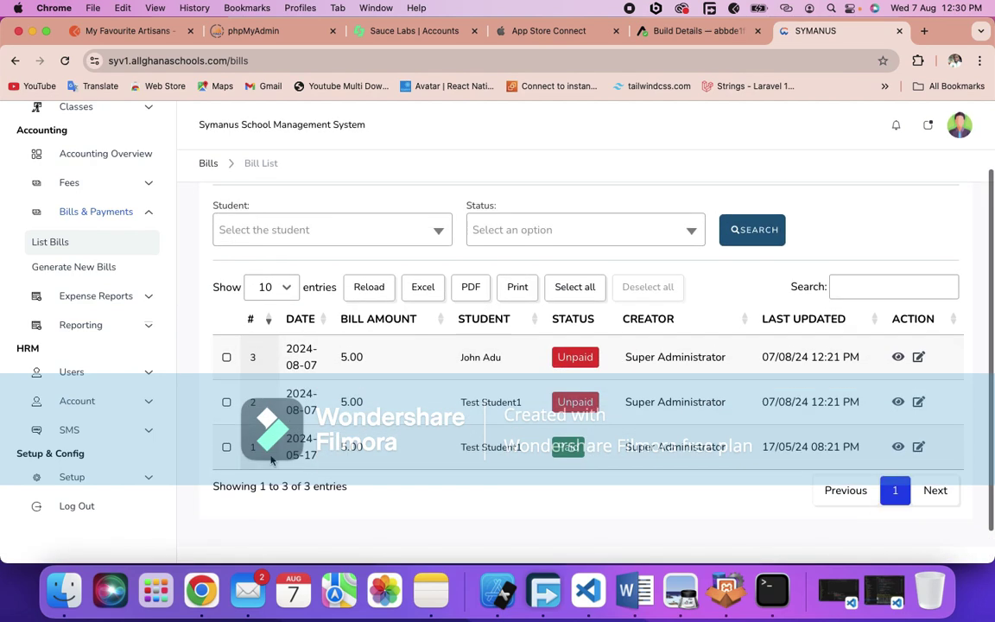
scroll(408, 393, "up", 1)
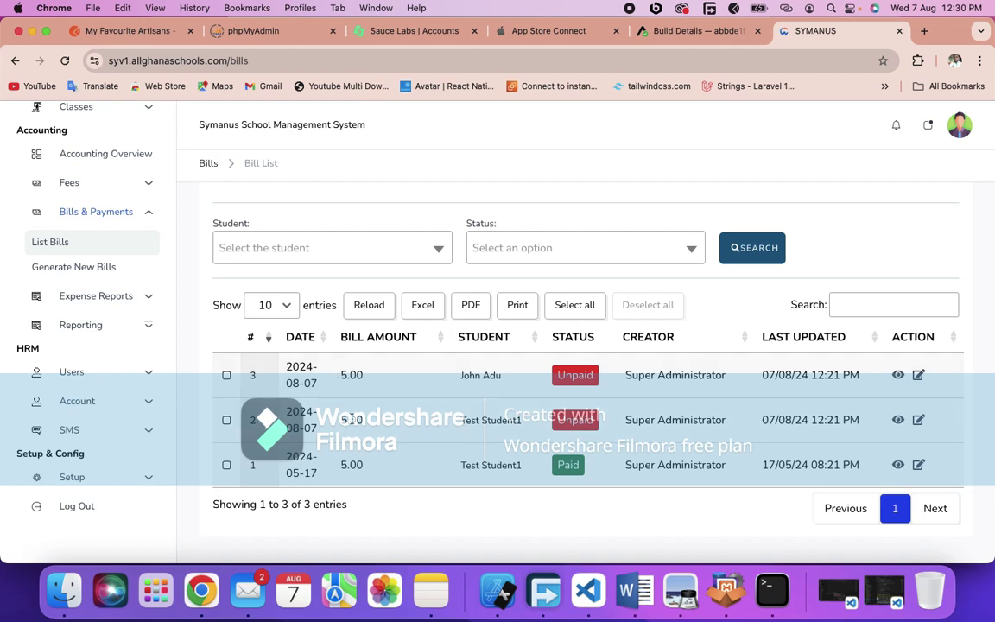
mouse_move(473, 377)
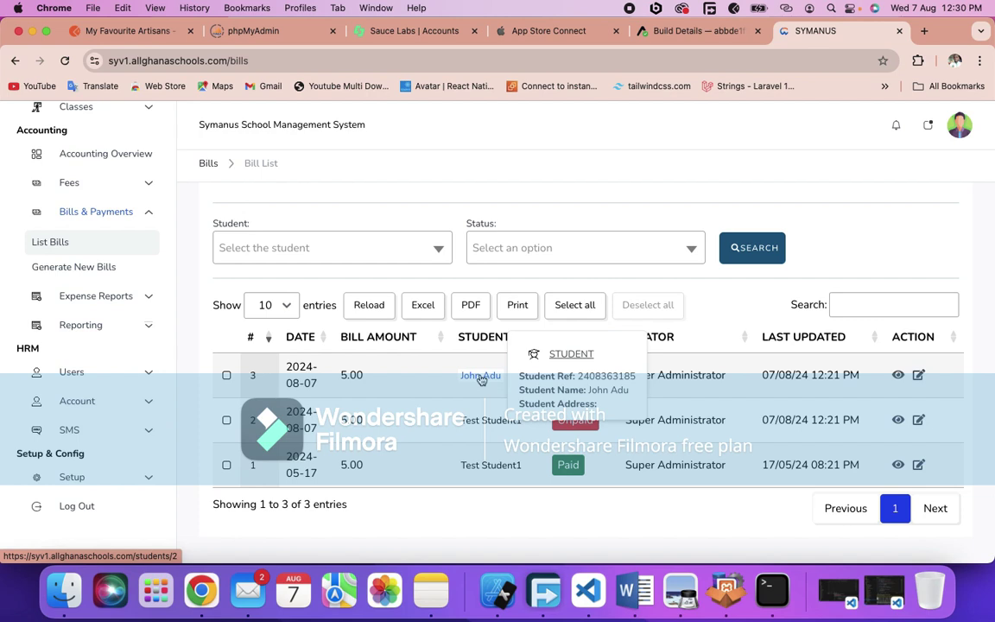
left_click(481, 377)
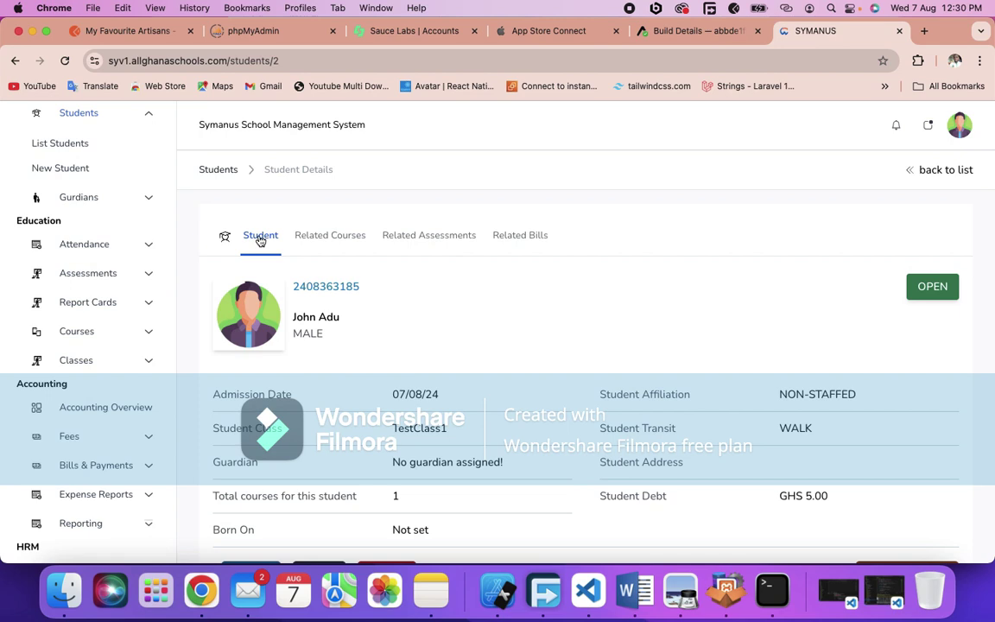
Look through the student's related courses, assessments and bills, dismissing the table warning
left_click(351, 238)
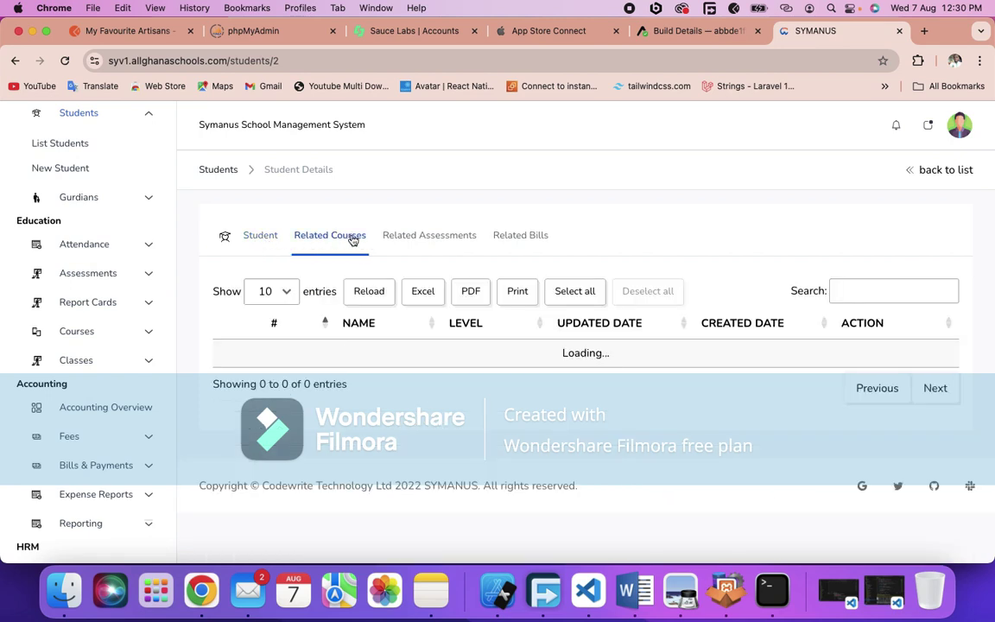
left_click(432, 239)
left_click(515, 239)
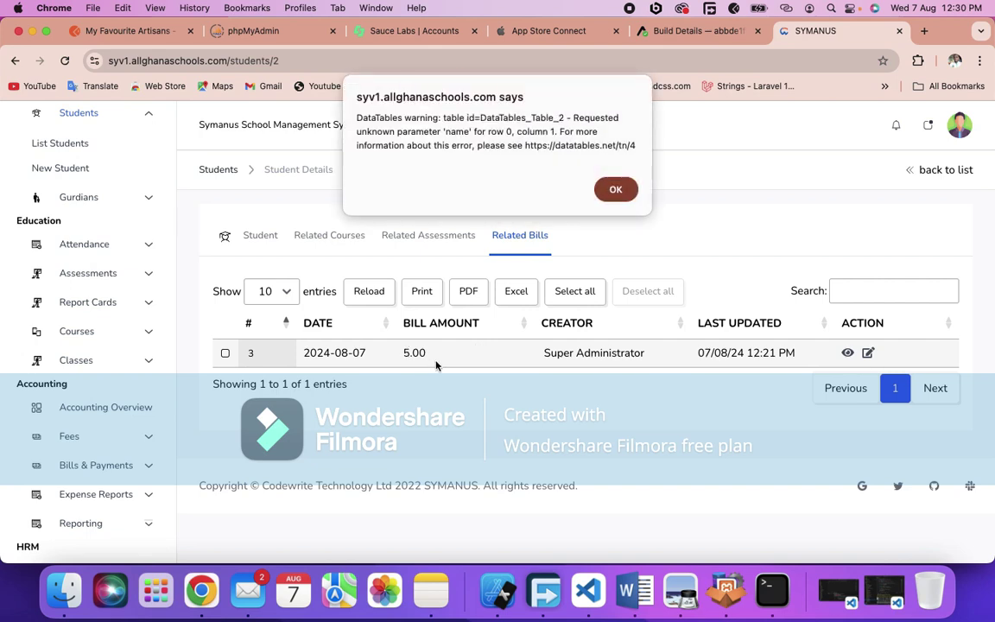
left_click(616, 190)
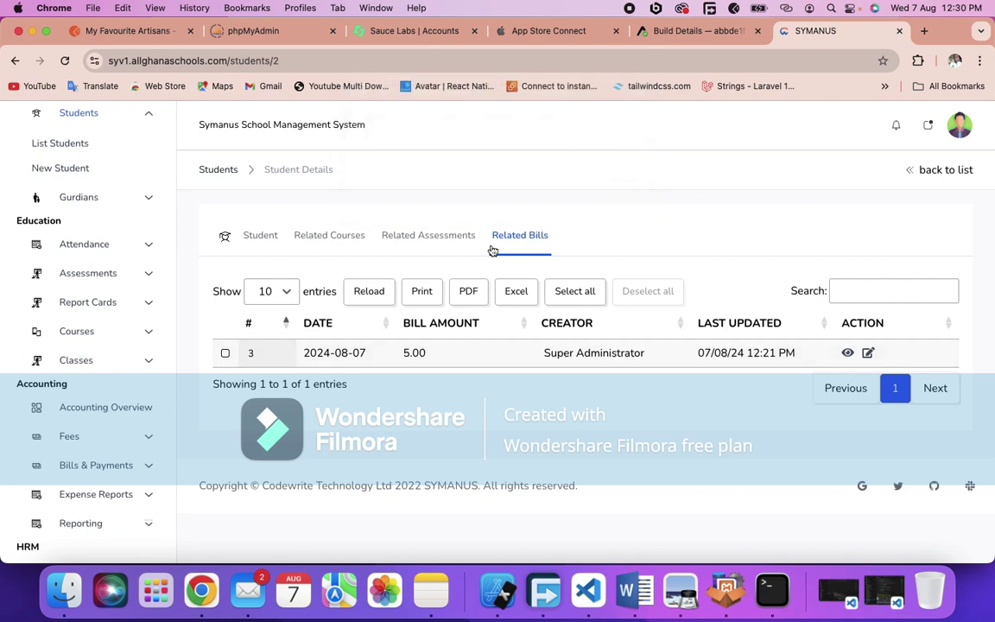
Open the fee bills by class report to review the billed amounts per class and fee type
scroll(78, 449, "down", 3)
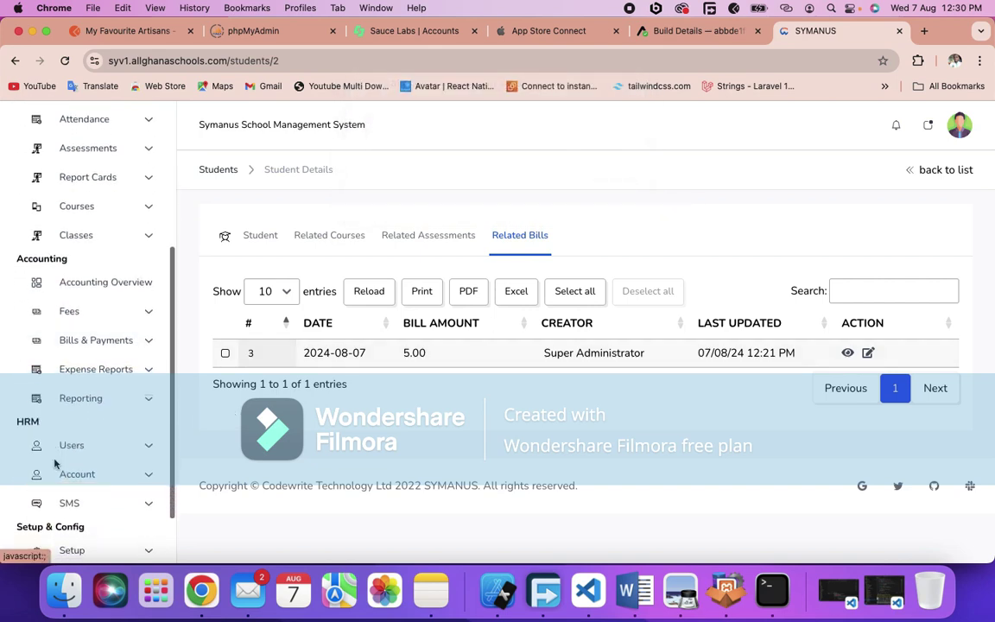
left_click(87, 407)
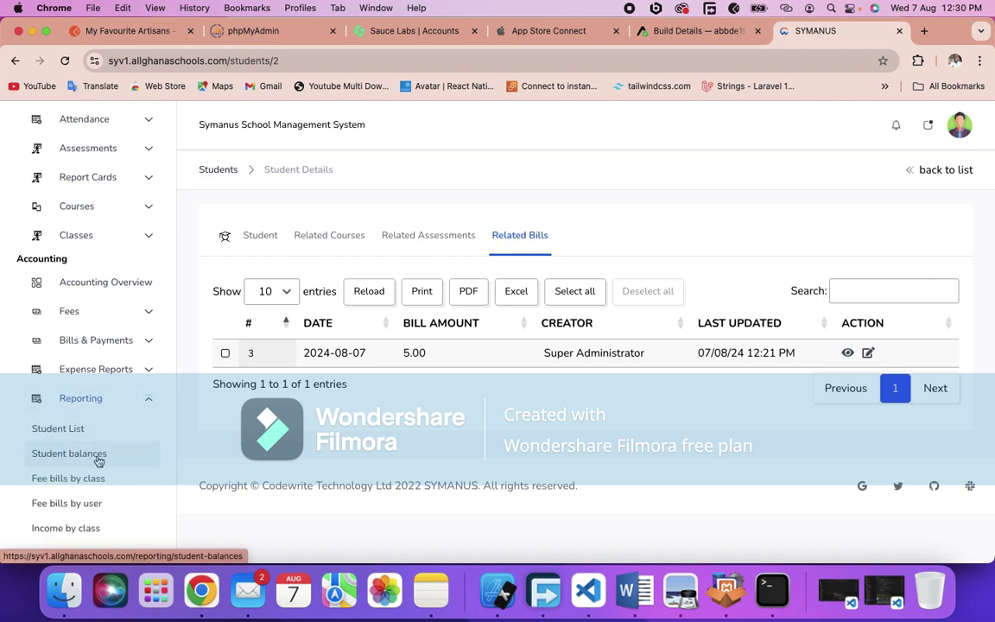
scroll(95, 458, "down", 2)
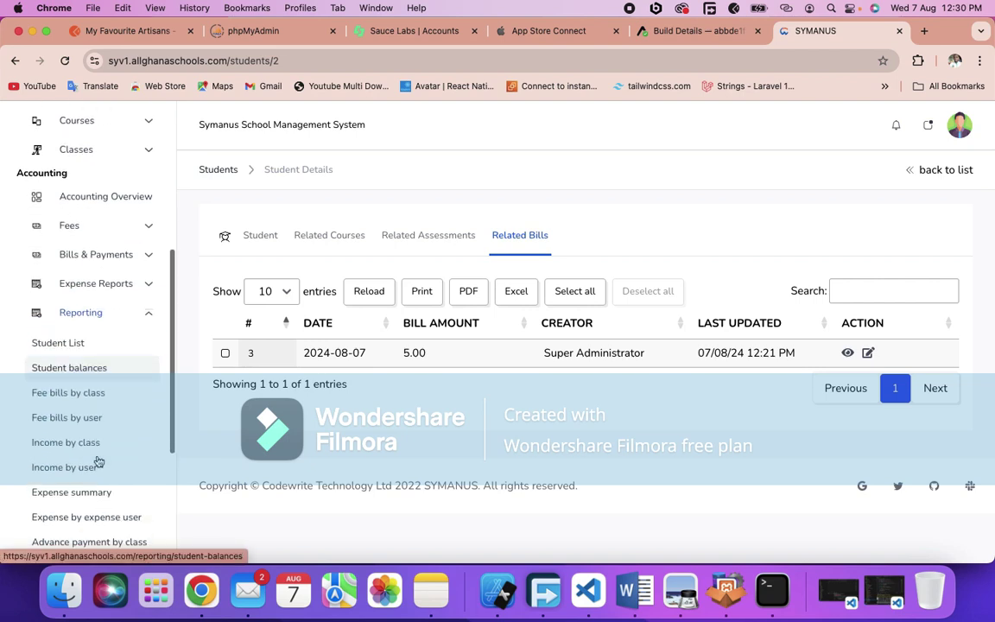
left_click(100, 394)
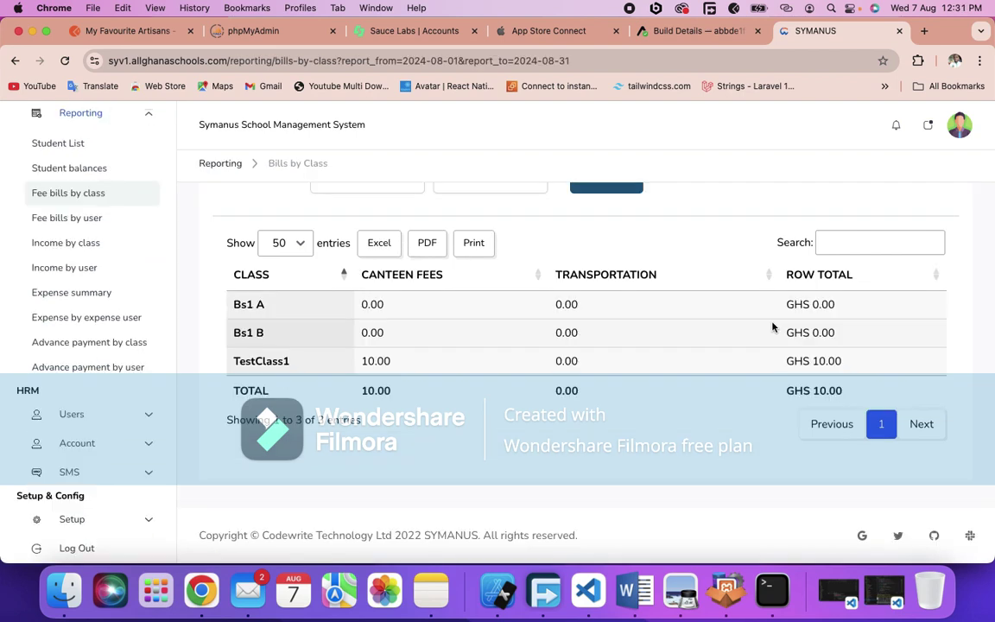
Open the student balances report and select TestClass1 as the reporting class
scroll(85, 246, "up", 1)
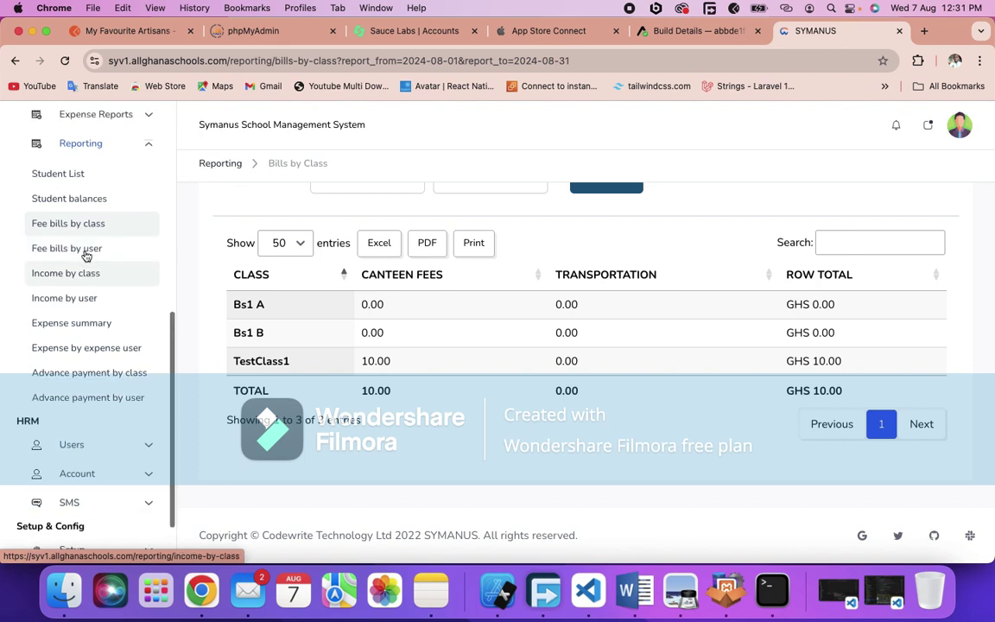
left_click(83, 204)
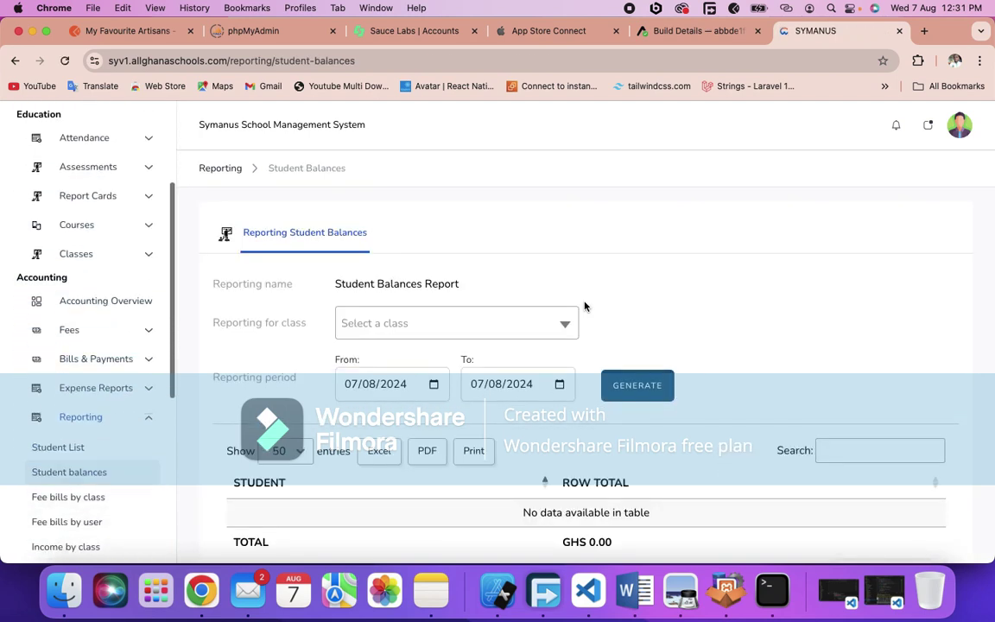
left_click(489, 329)
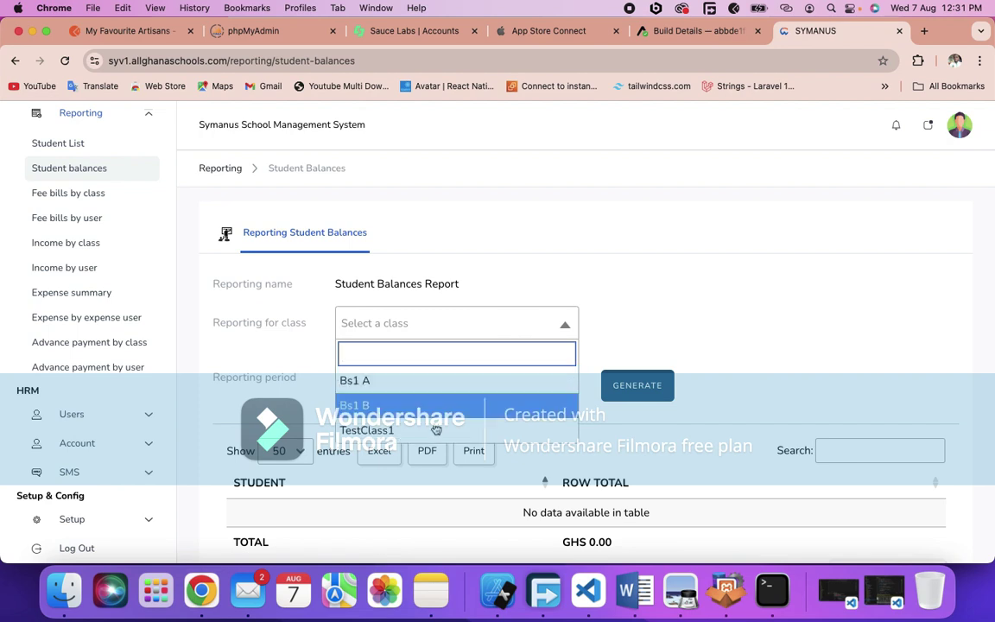
left_click(434, 429)
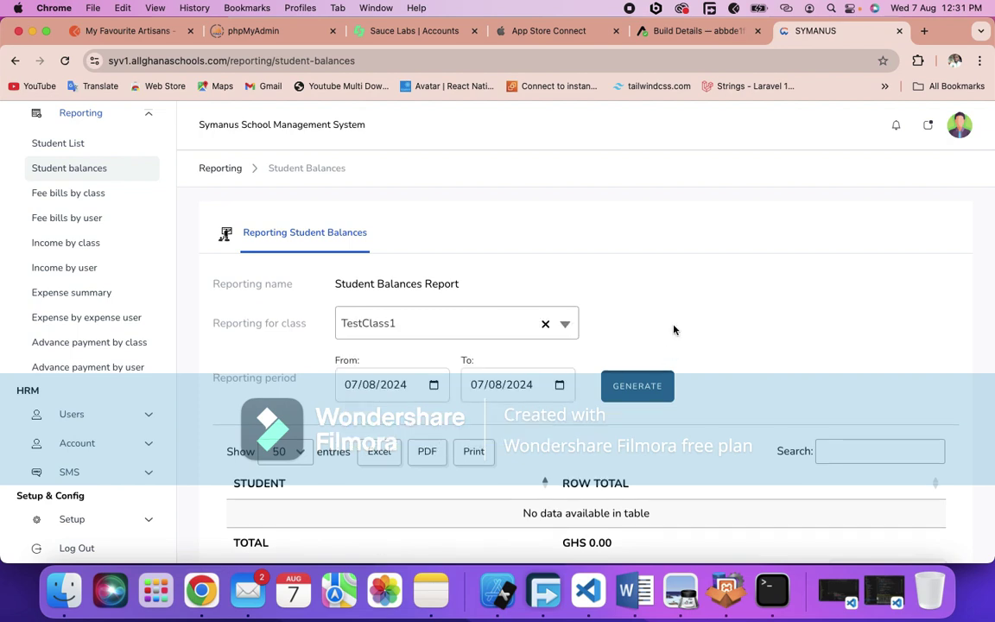
Generate the student balances report for the period 01/08/2024 to 31/08/2024 and review each student's fee balances
scroll(673, 329, "down", 3)
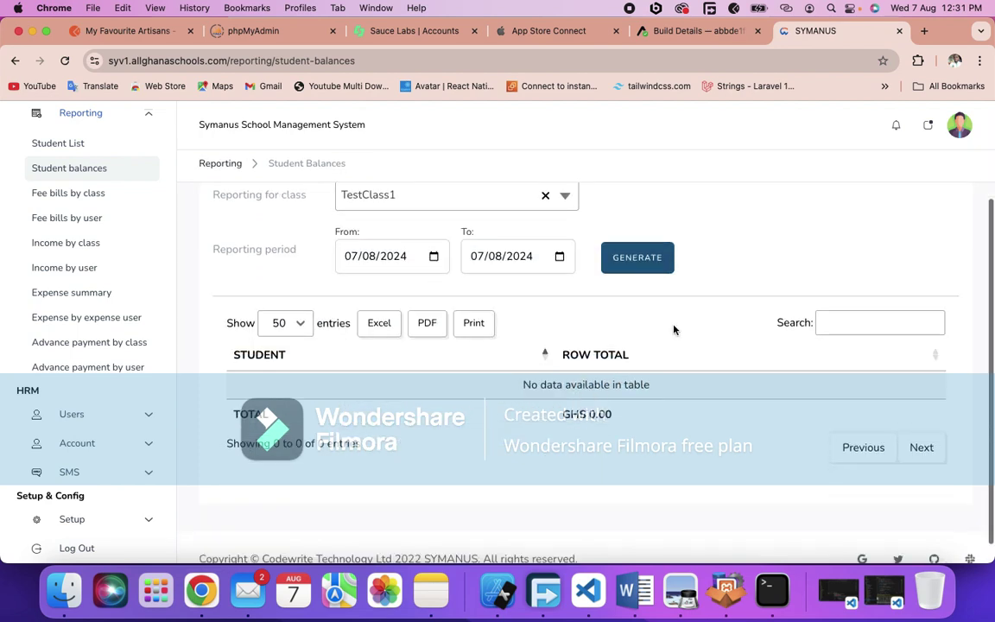
left_click(433, 256)
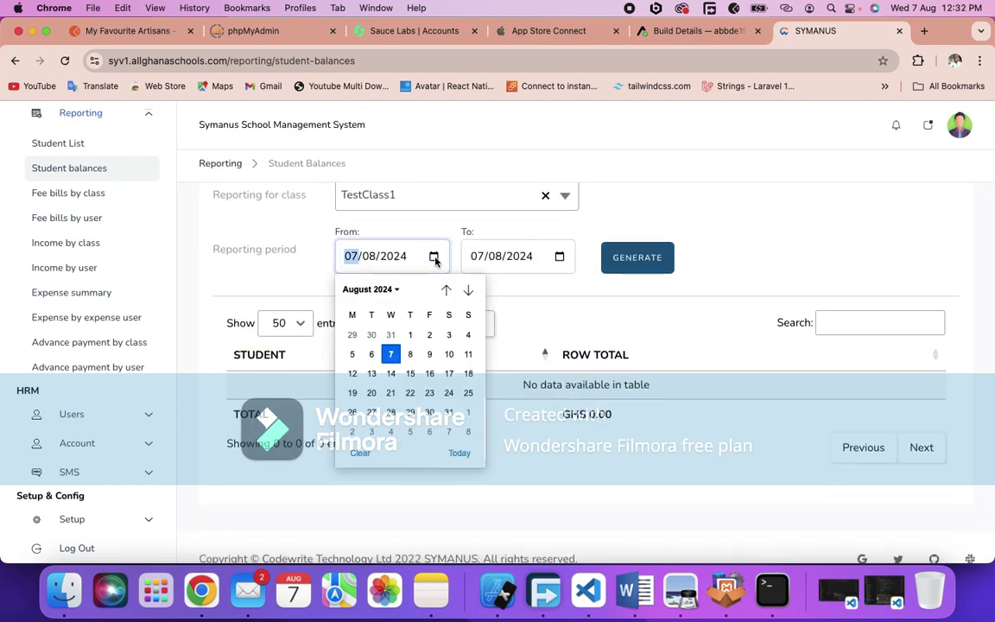
left_click(410, 334)
left_click(559, 257)
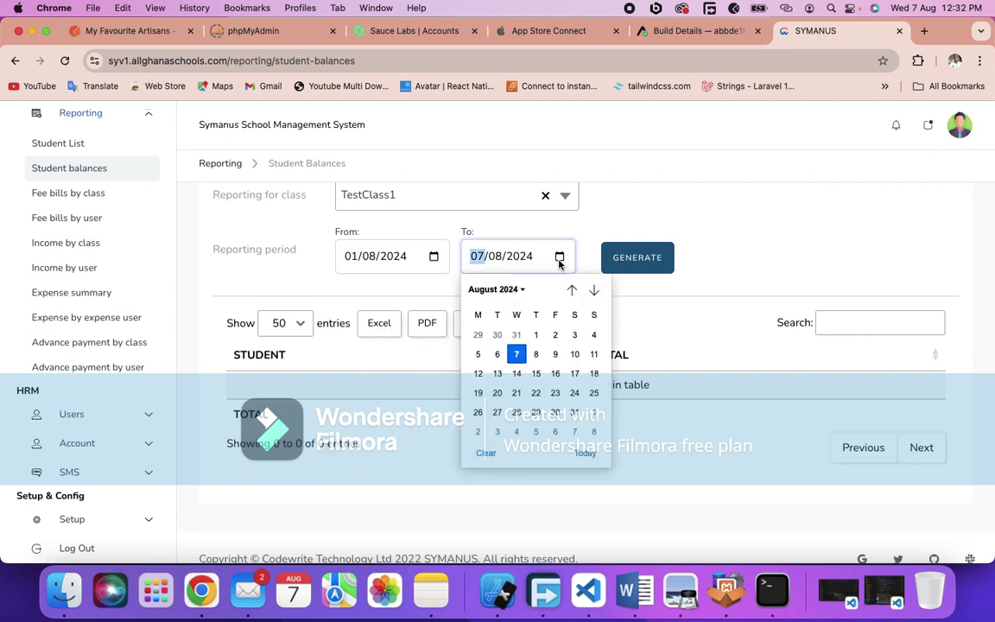
left_click(577, 415)
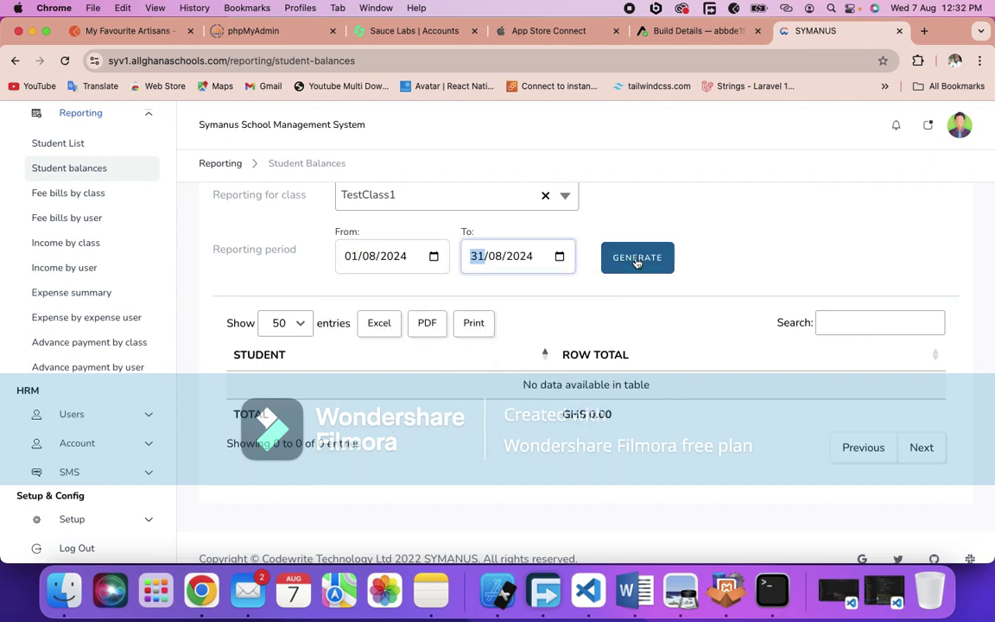
left_click(636, 261)
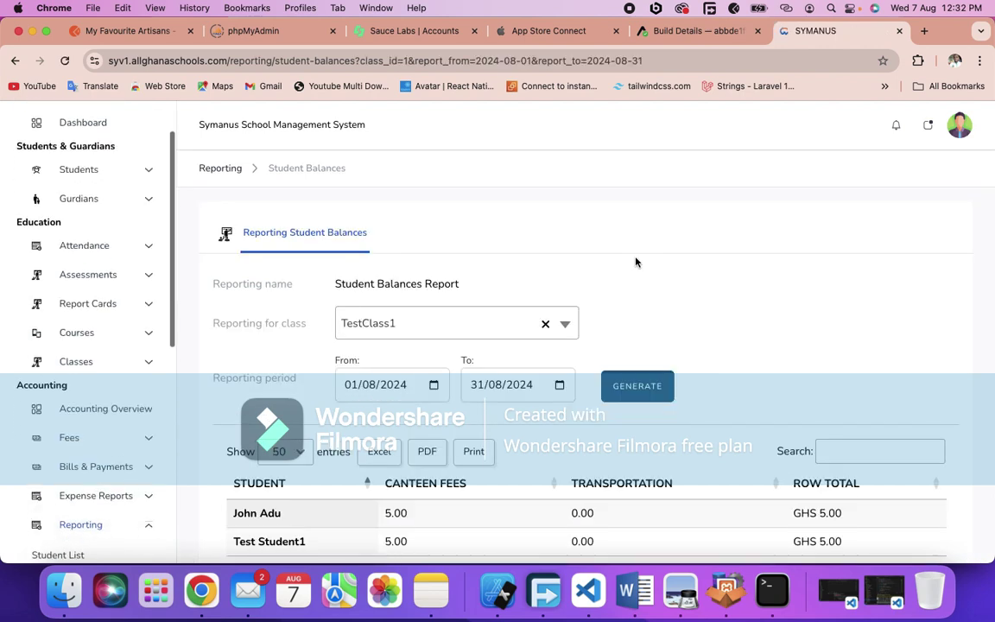
scroll(631, 272, "down", 2)
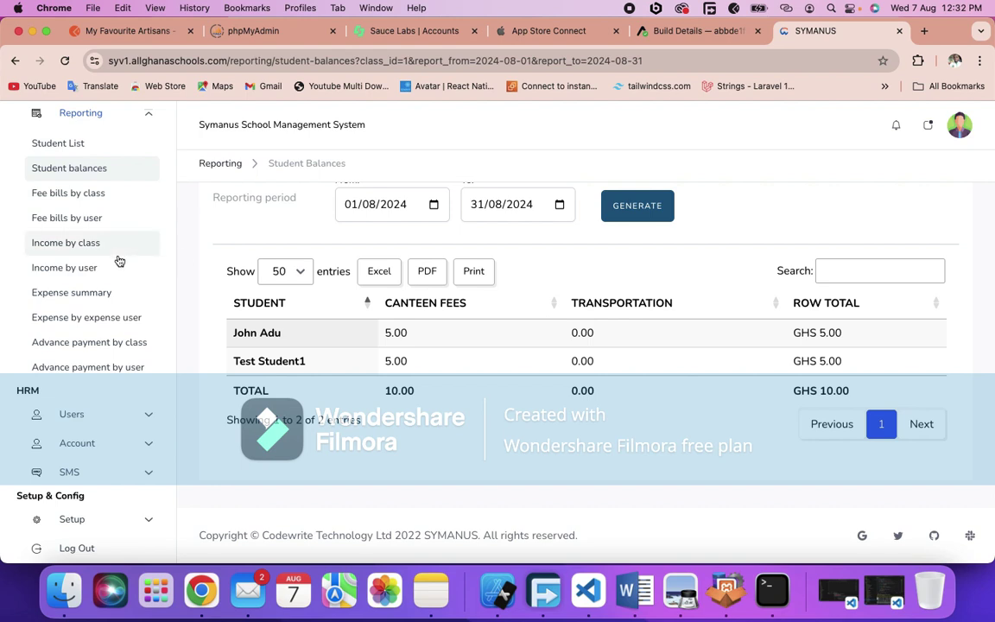
Open the list of assessments and review the Test1 entry for TestClass1
scroll(116, 259, "up", 10)
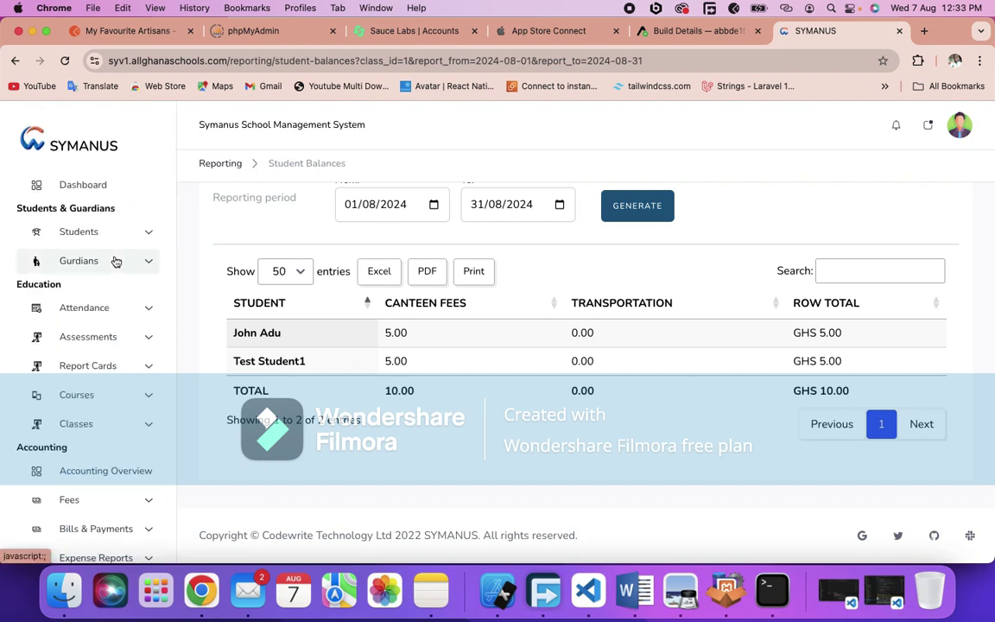
left_click(104, 340)
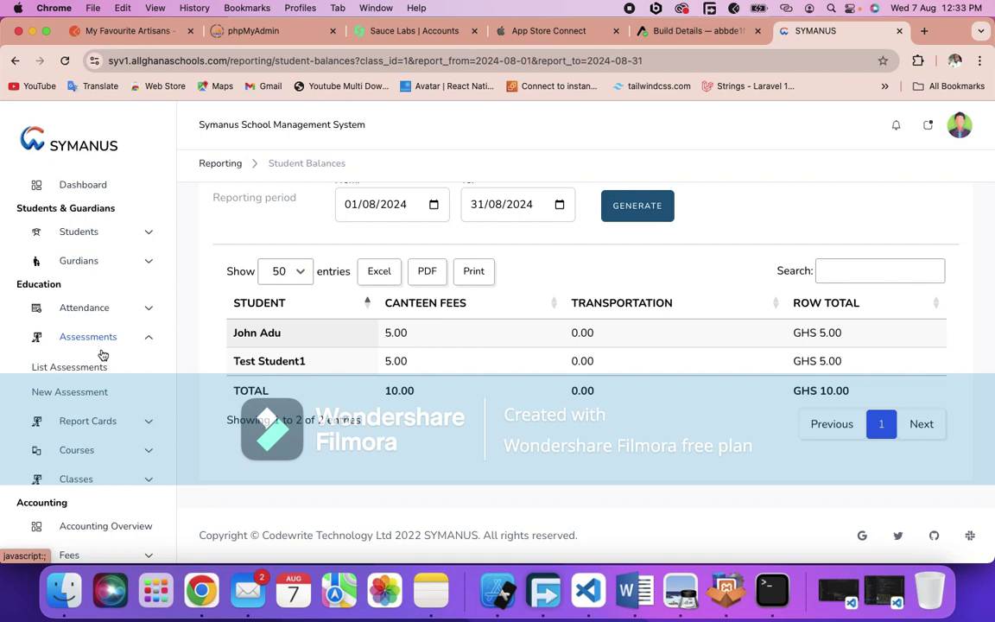
left_click(99, 394)
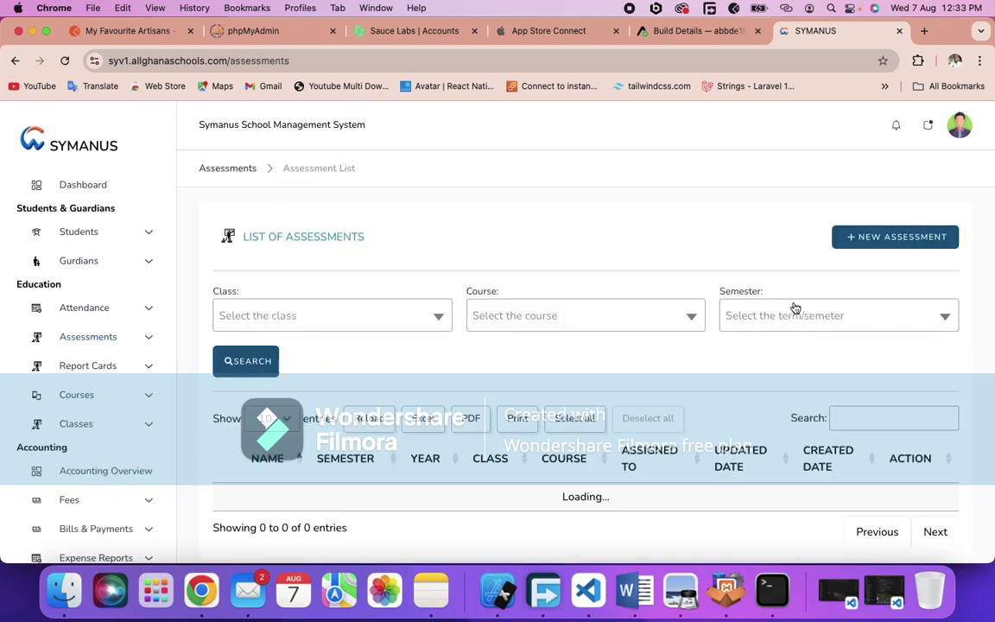
scroll(680, 416, "down", 3)
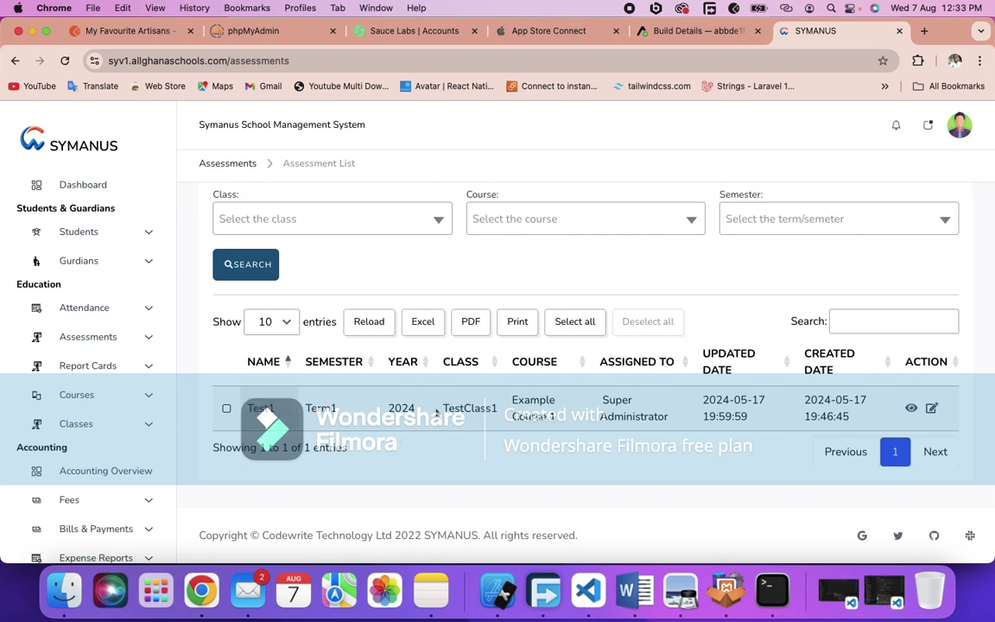
scroll(481, 374, "up", 1)
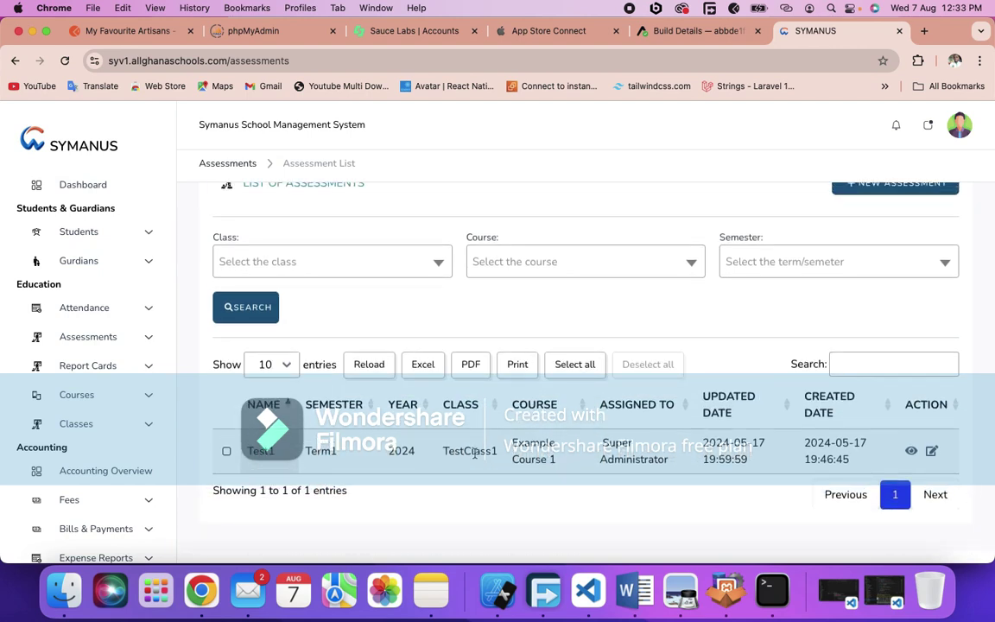
Open the Test1 assessment's details and examine its course, class, teacher and student scores
left_click(912, 453)
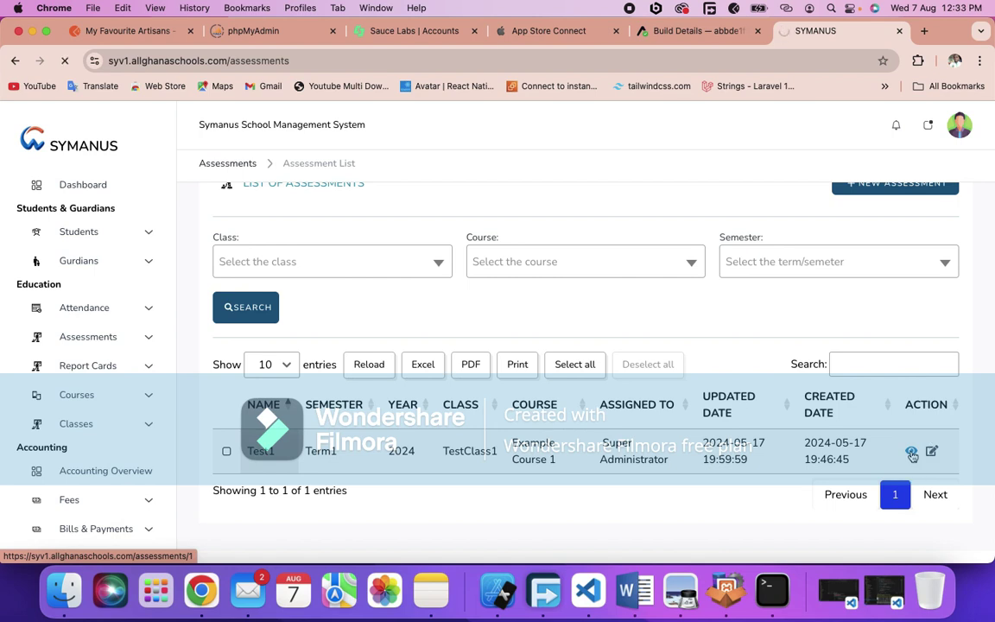
scroll(911, 455, "down", 3)
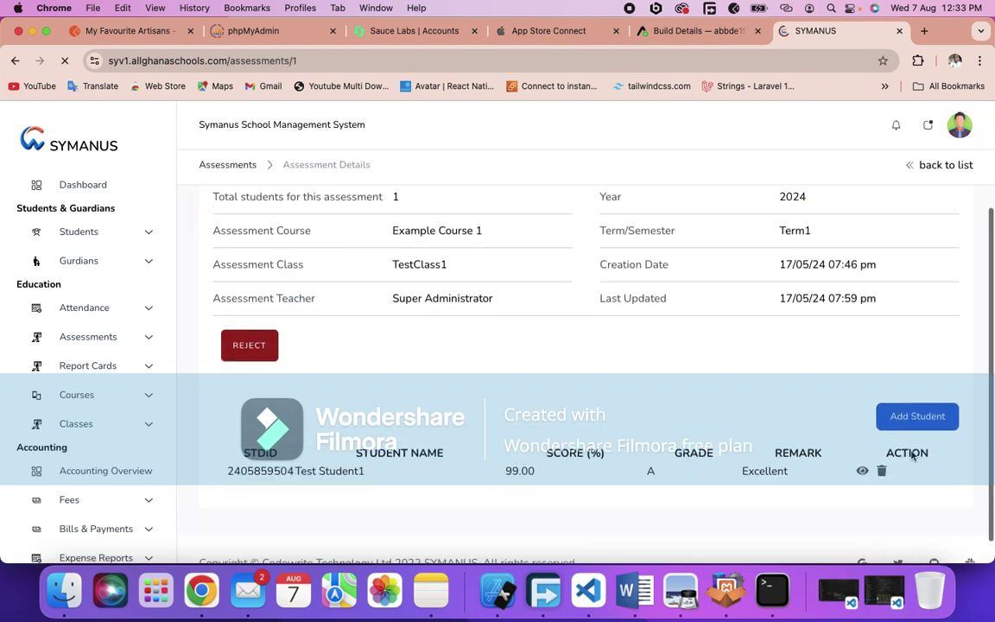
scroll(912, 455, "down", 1)
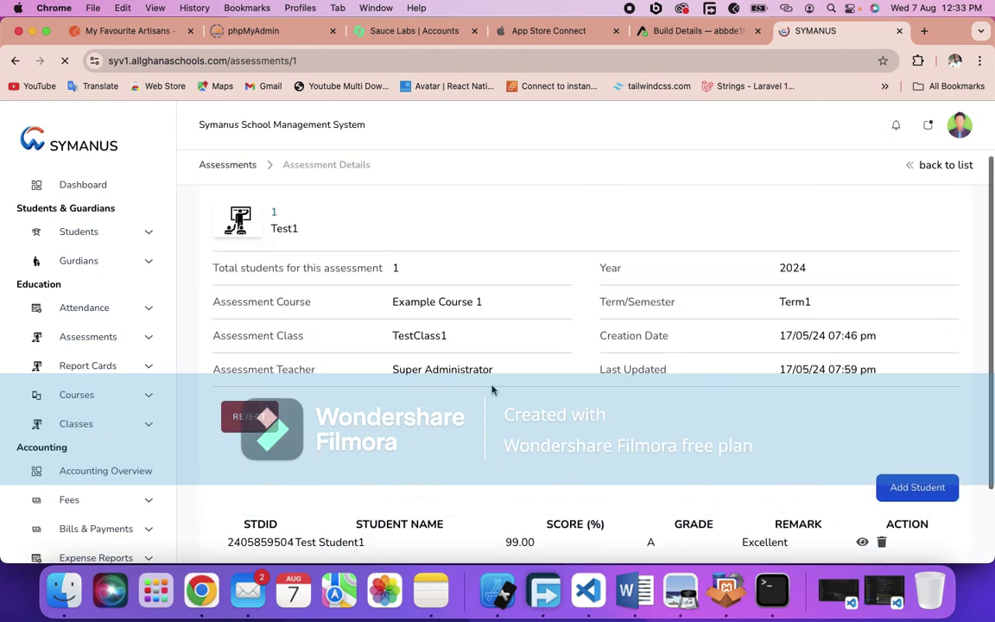
scroll(493, 391, "down", 3)
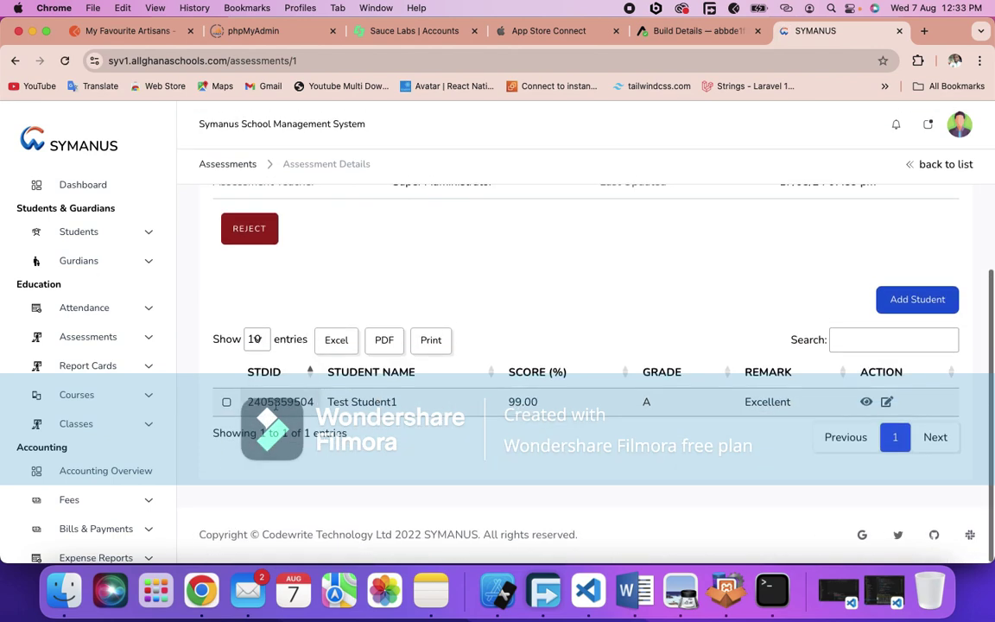
scroll(404, 393, "up", 5)
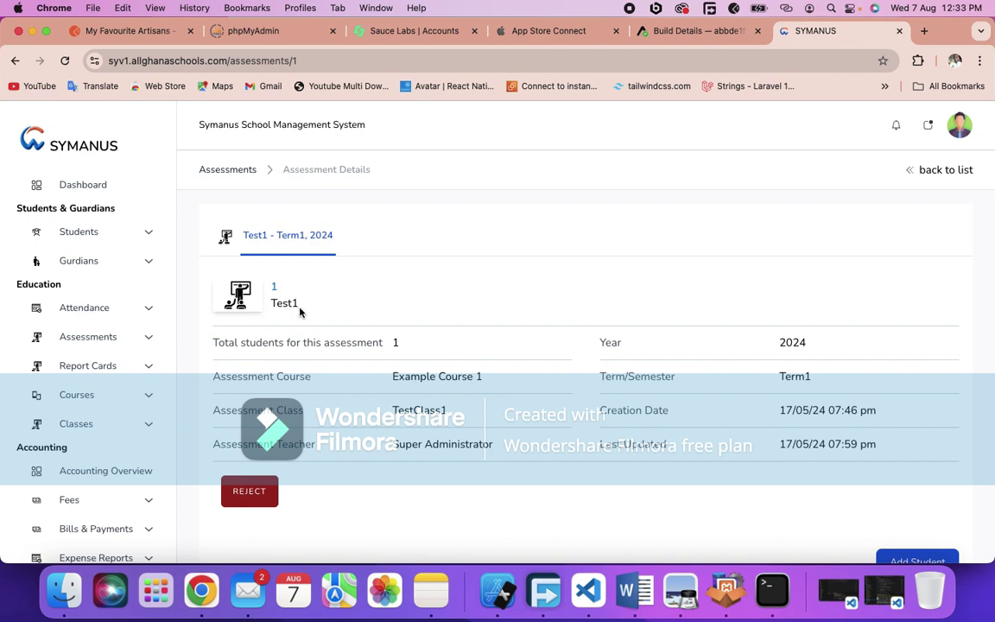
Start adding the not yet assessed student to the Test1 assessment with a score of 80 and grade B
scroll(518, 328, "down", 3)
left_click(895, 315)
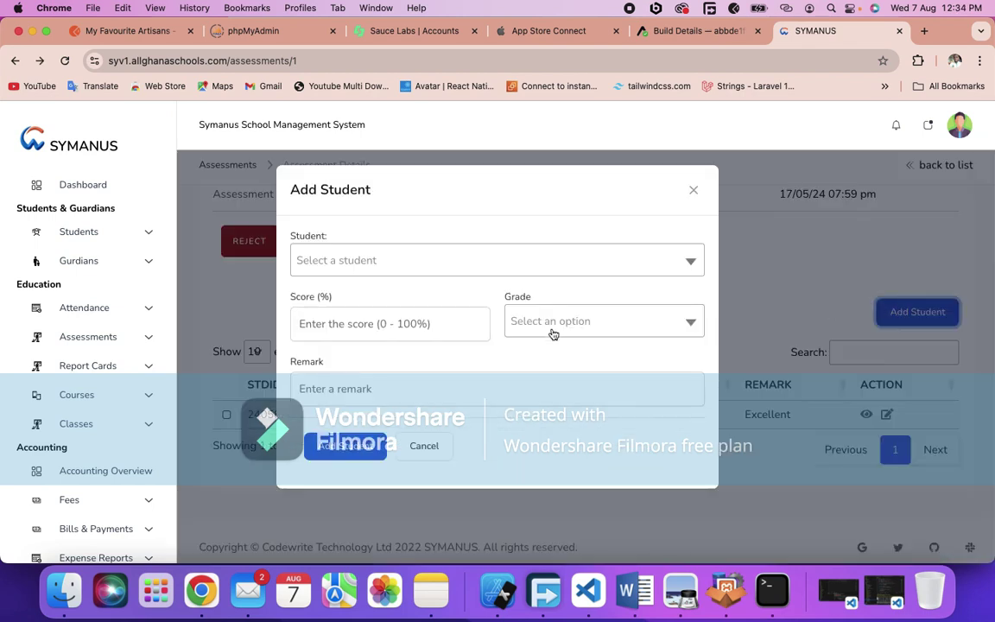
left_click(529, 260)
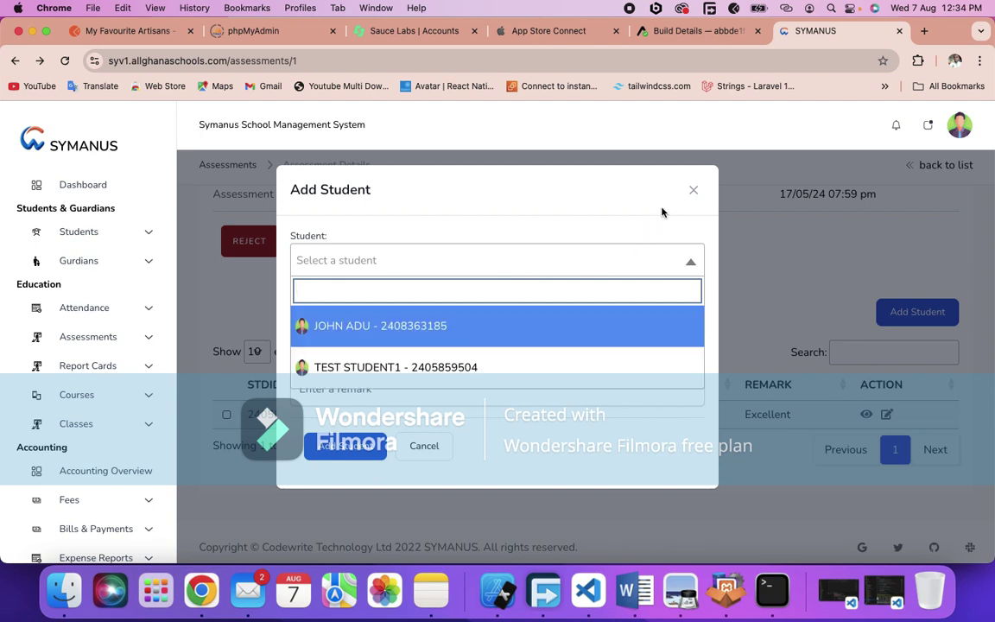
left_click(469, 319)
left_click(378, 326)
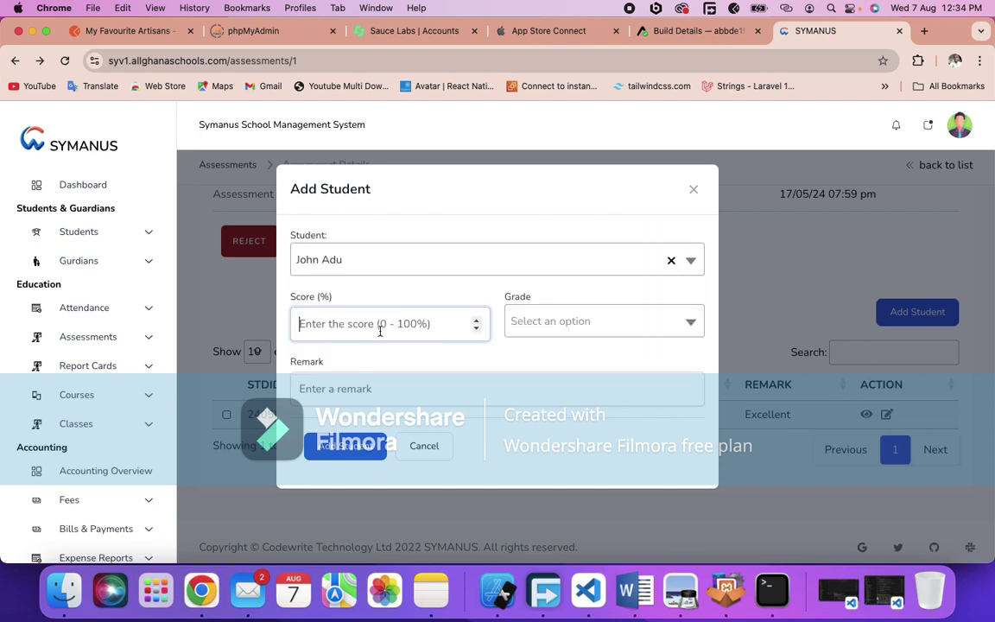
type("00")
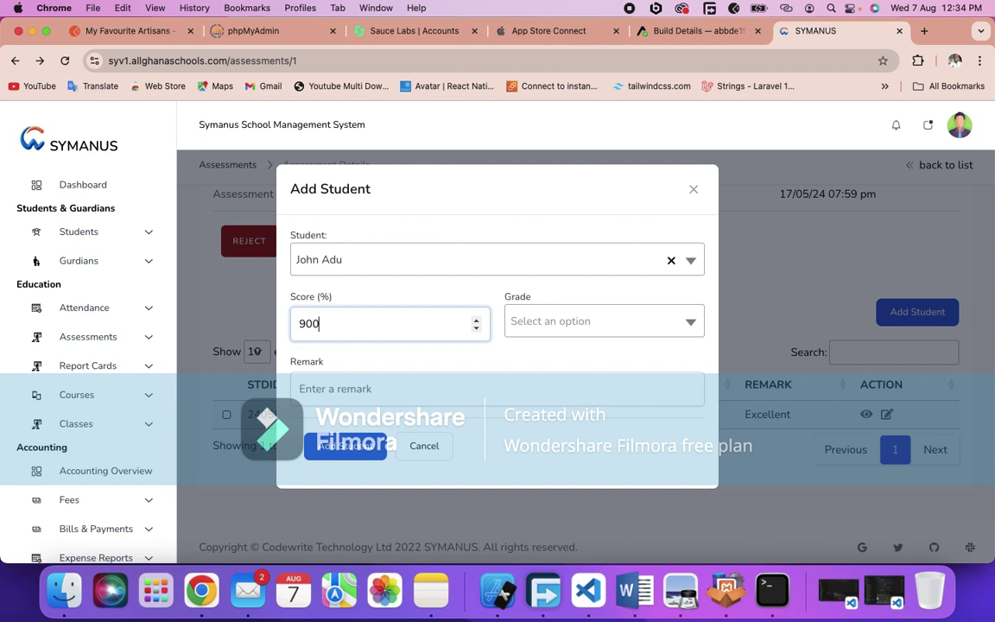
key("BackSpace")
key("BackSpace")
key("BackSpace")
type("80")
left_click(588, 319)
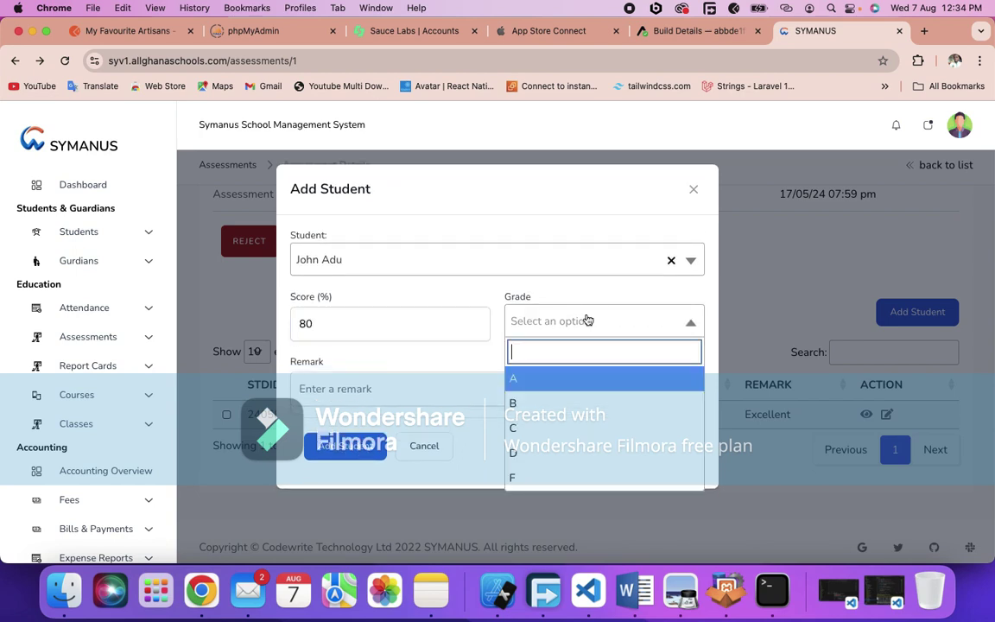
left_click(544, 404)
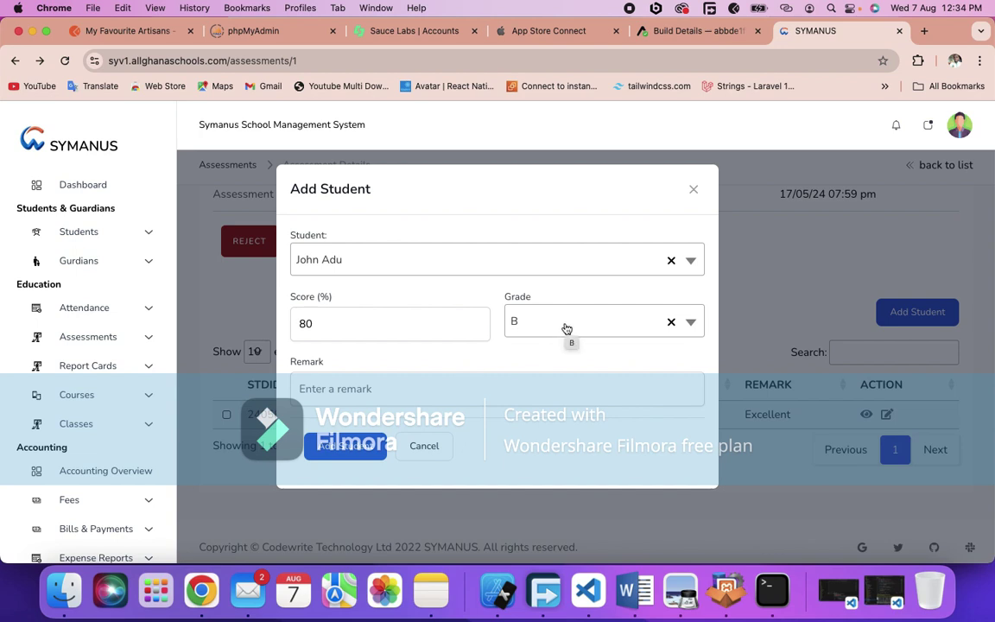
Change the new student's score to 70, enter the remark "good" and add the student to the assessment
left_click(353, 317)
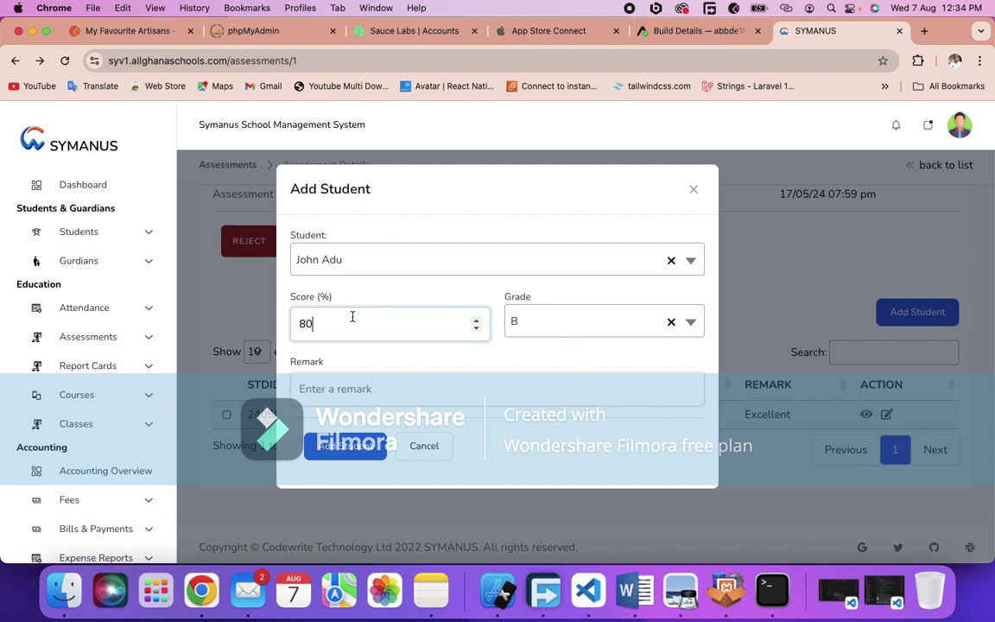
double_click(352, 317)
type("70")
left_click(319, 390)
type("good")
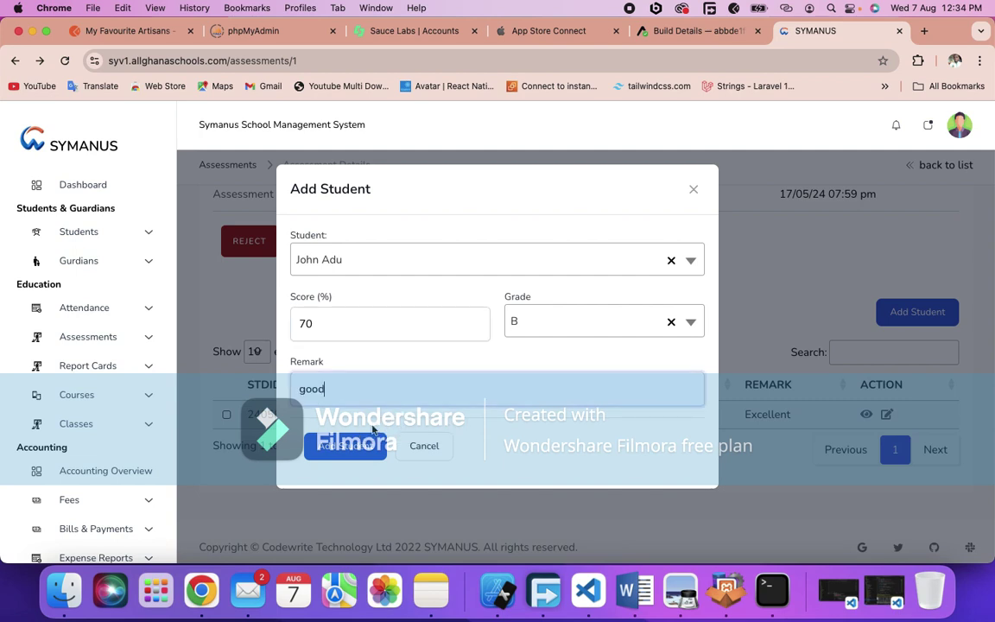
left_click(354, 442)
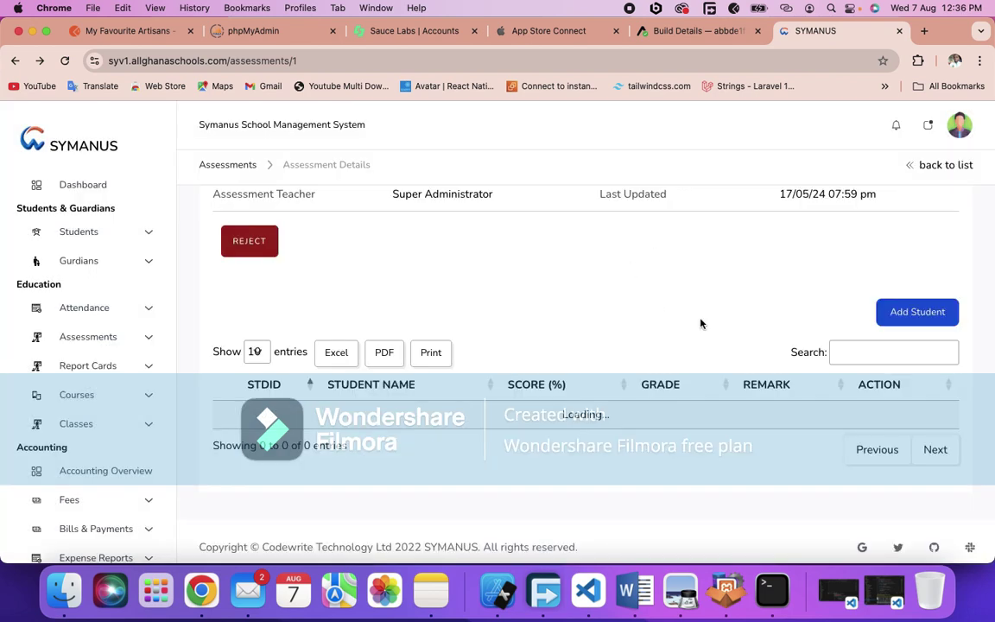
Try to change the newly added student's score to 60 in the Test1 student table
scroll(701, 323, "up", 5)
scroll(700, 323, "down", 3)
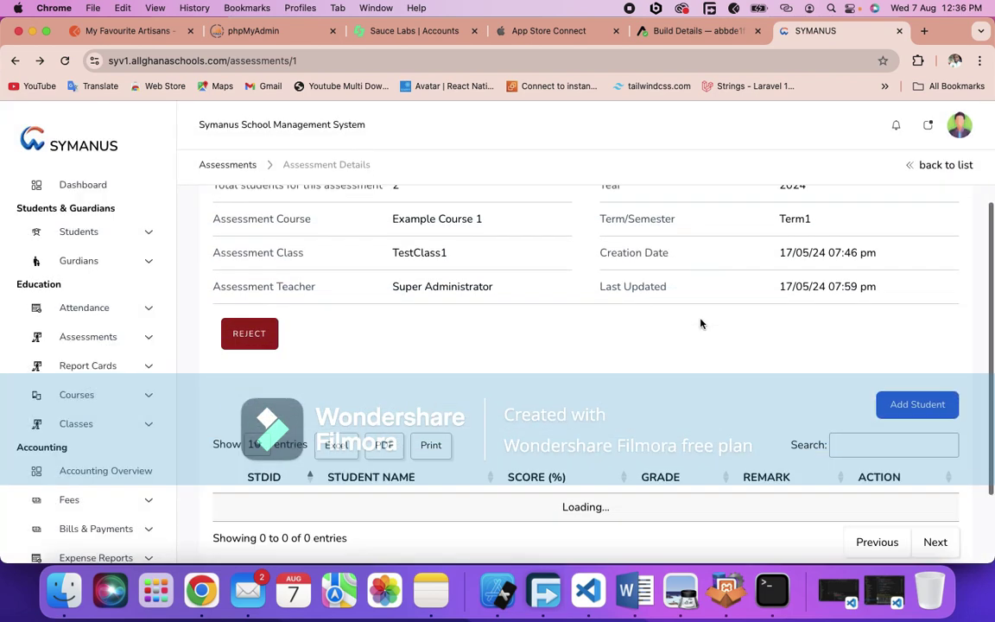
scroll(700, 323, "down", 2)
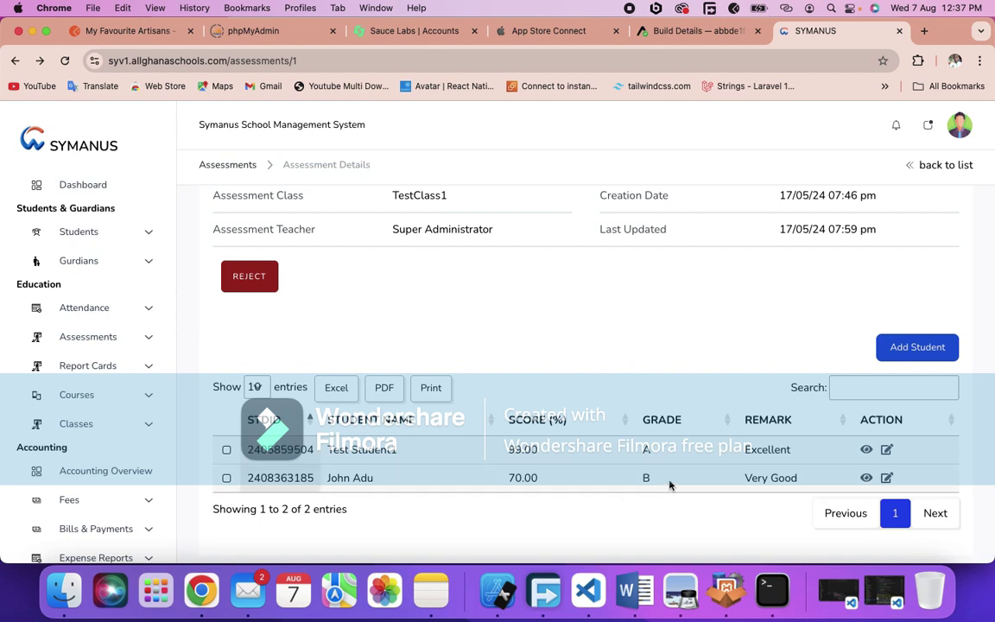
double_click(646, 478)
left_click(594, 486)
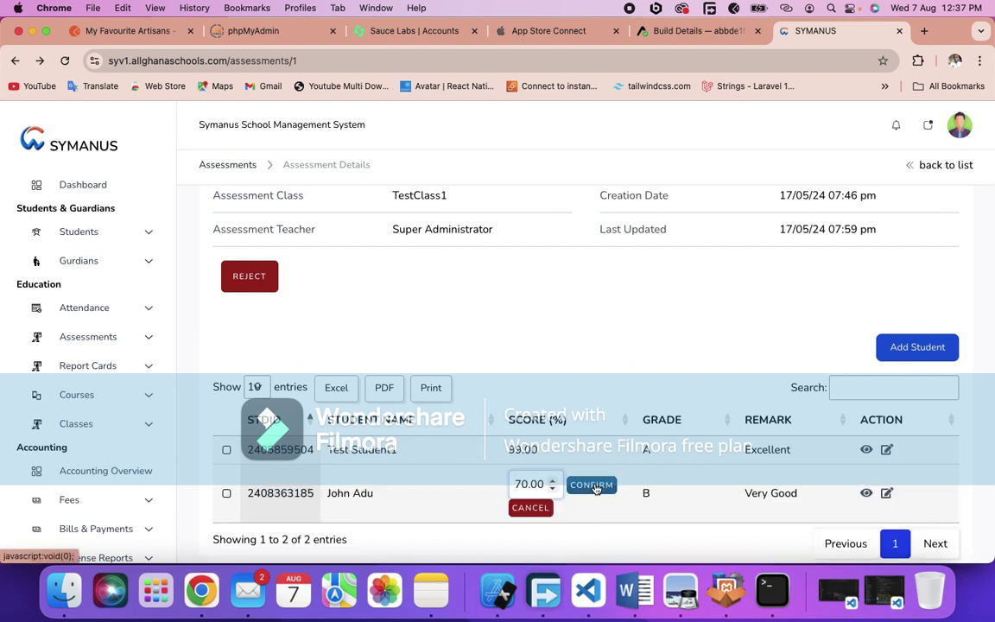
double_click(518, 486)
left_click(519, 486)
key("BackSpace")
type("6")
left_click(593, 486)
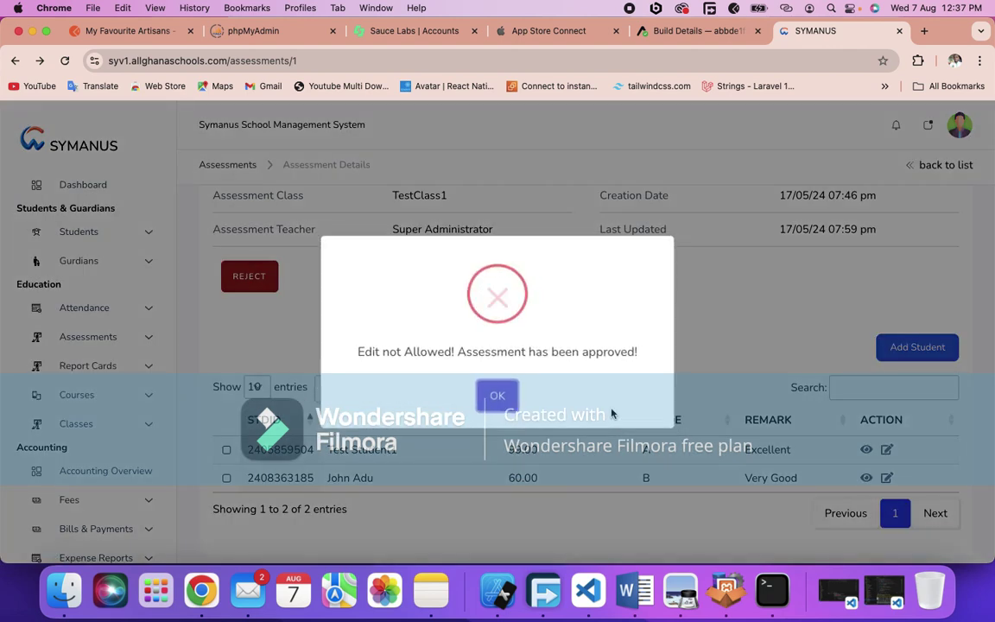
left_click(498, 397)
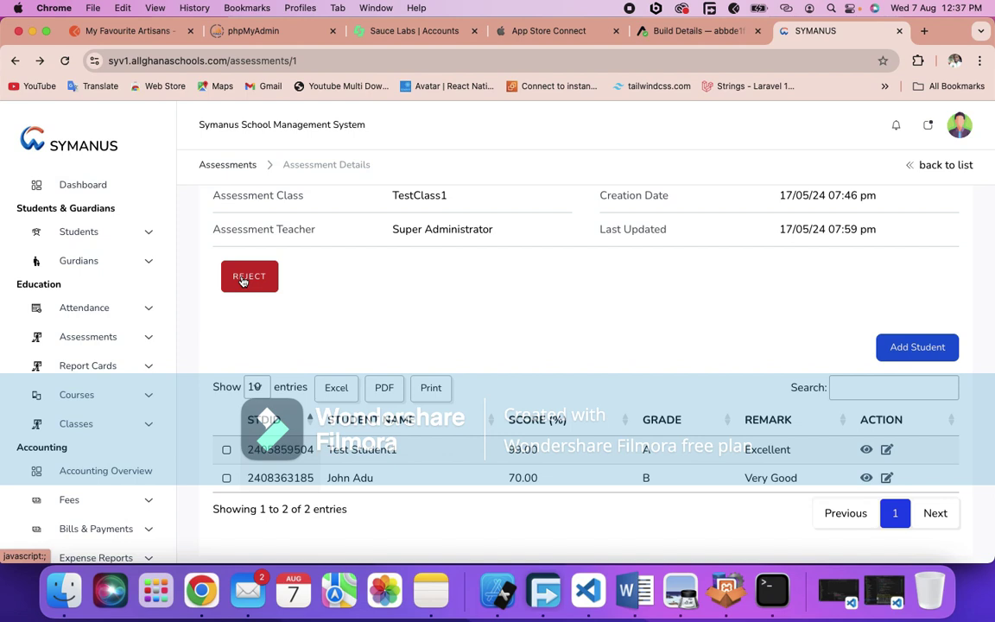
left_click(508, 451)
left_click(541, 506)
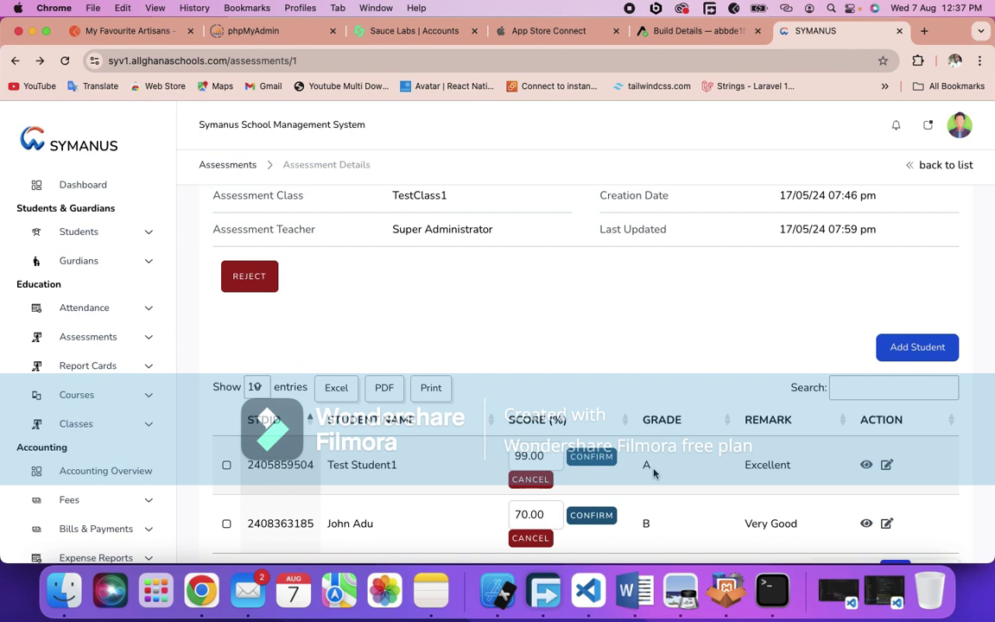
left_click(529, 479)
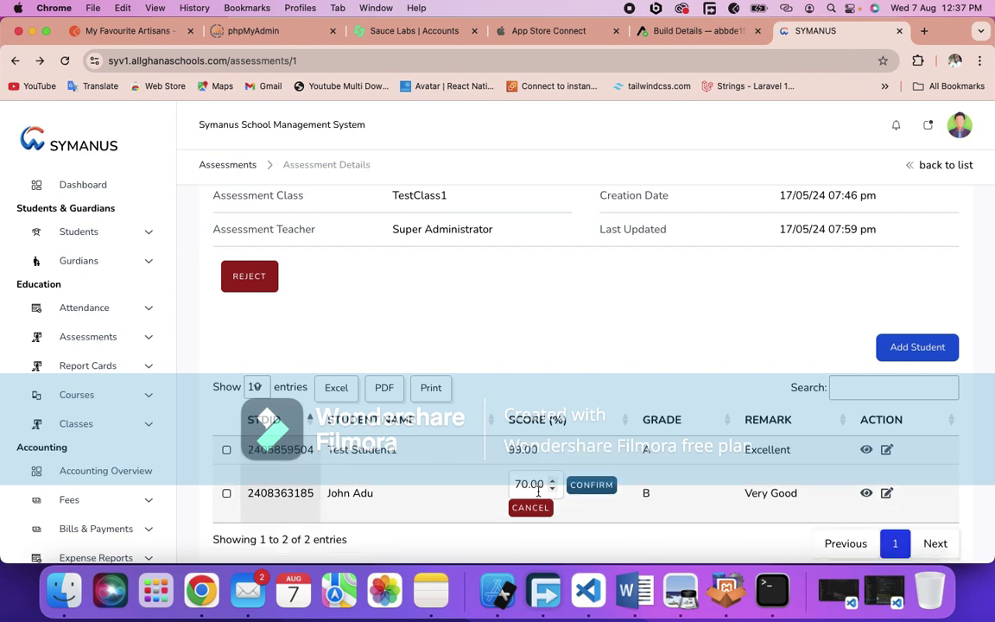
left_click(529, 507)
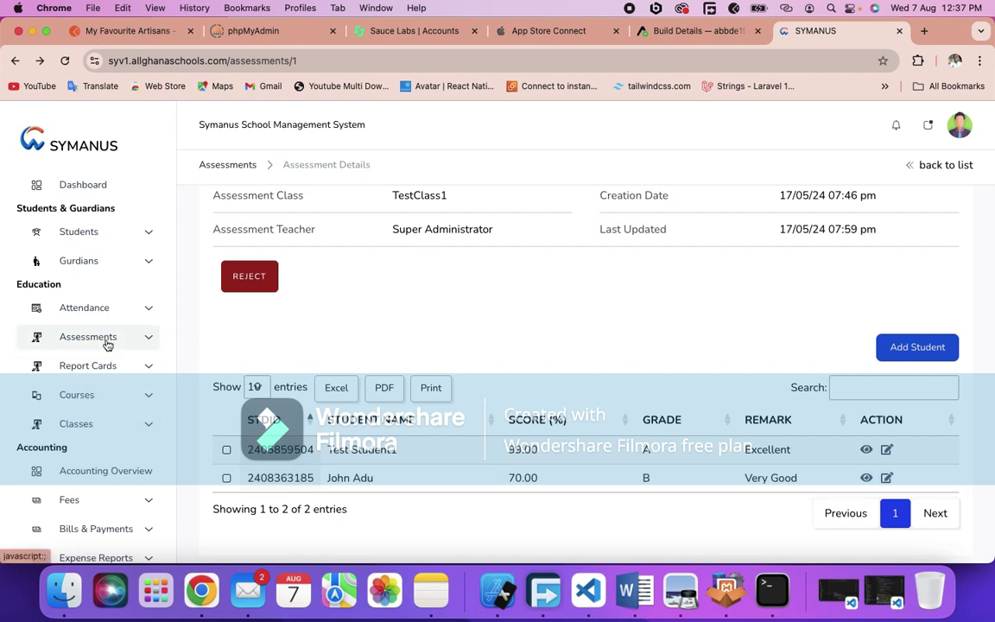
Open the list of report cards and examine its filters and the listed report card
left_click(108, 367)
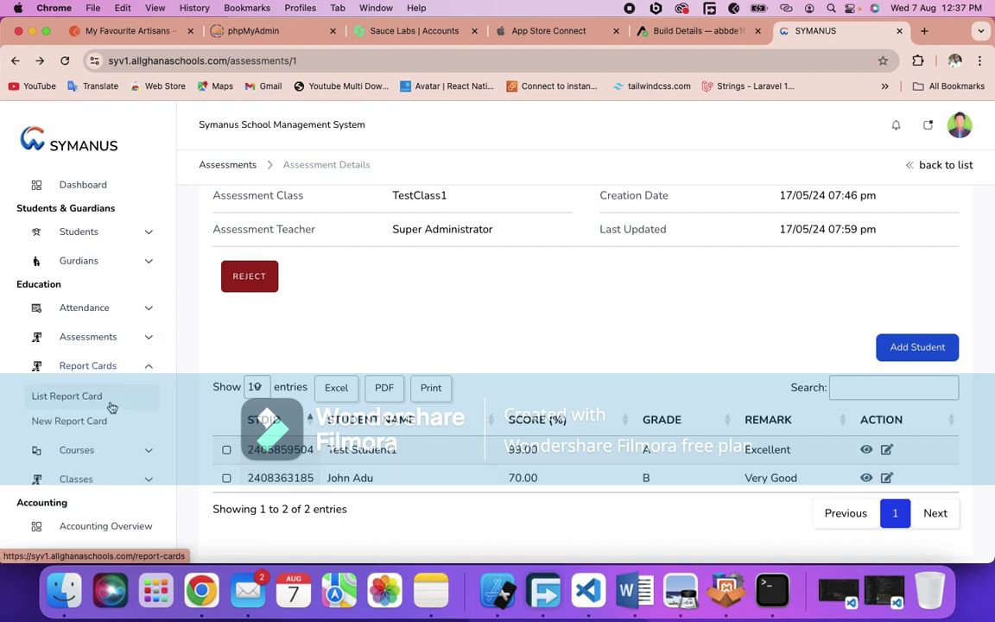
left_click(111, 406)
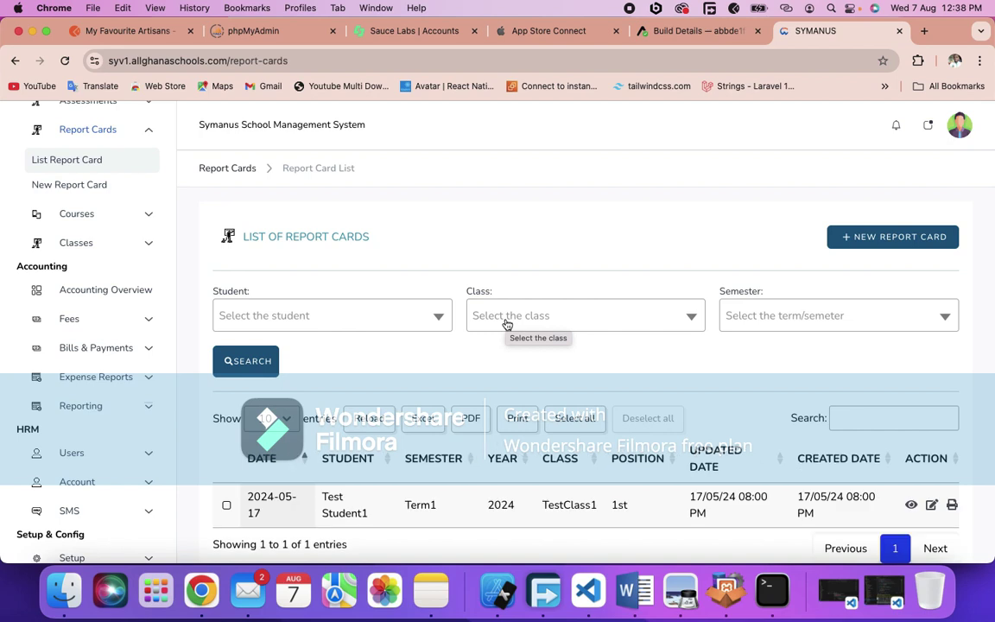
scroll(507, 324, "down", 2)
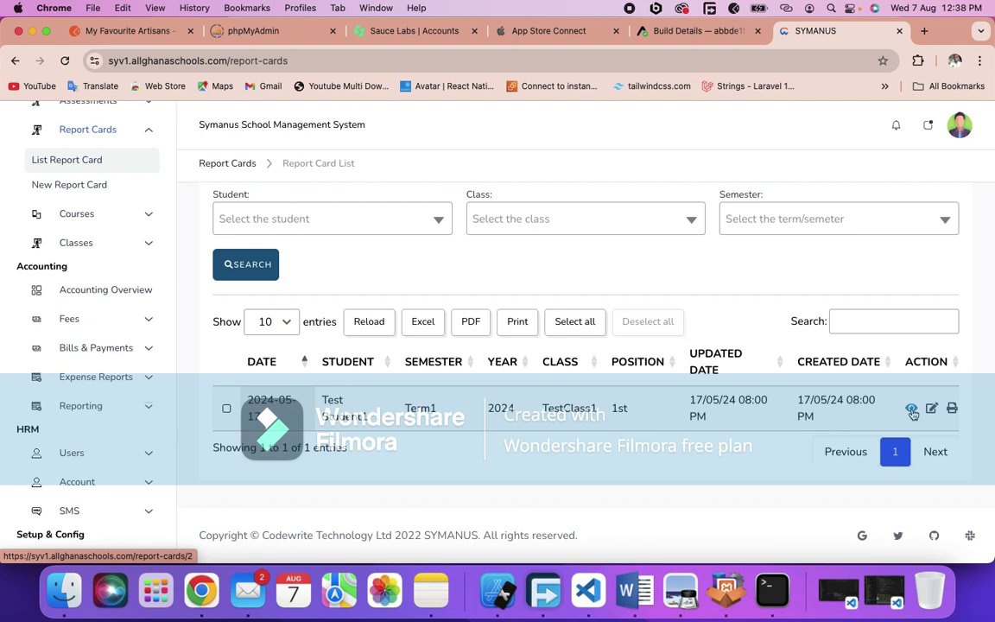
scroll(911, 411, "up", 2)
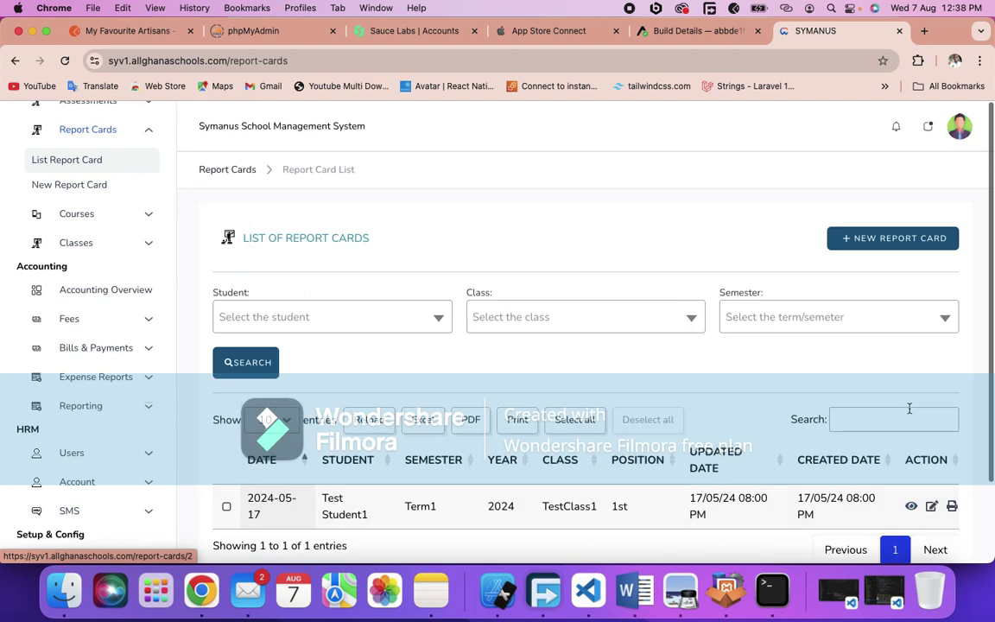
Start a new report card with TestClass1 as the assigned class and Term1 as the term
left_click(853, 246)
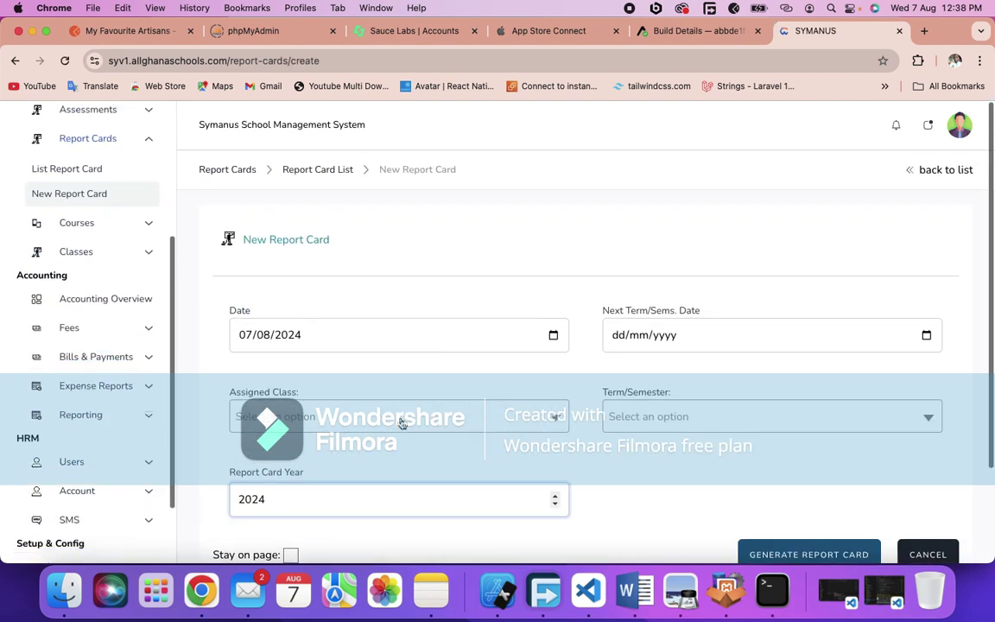
left_click(363, 412)
left_click(409, 476)
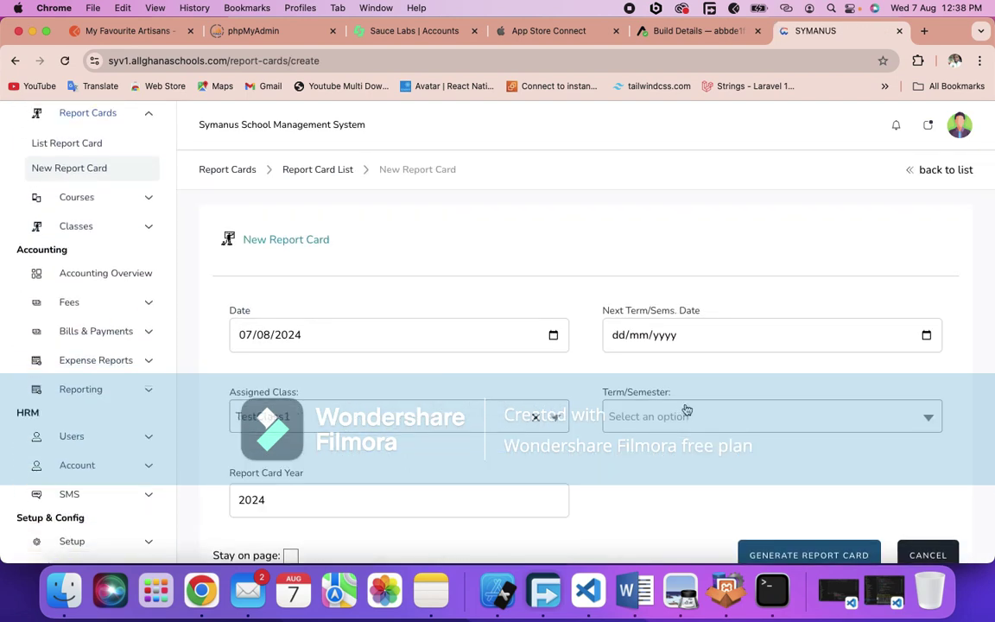
left_click(687, 414)
left_click(656, 471)
Set the next term date to 09/08/2024 and return to the report card list without generating the report card
left_click(663, 340)
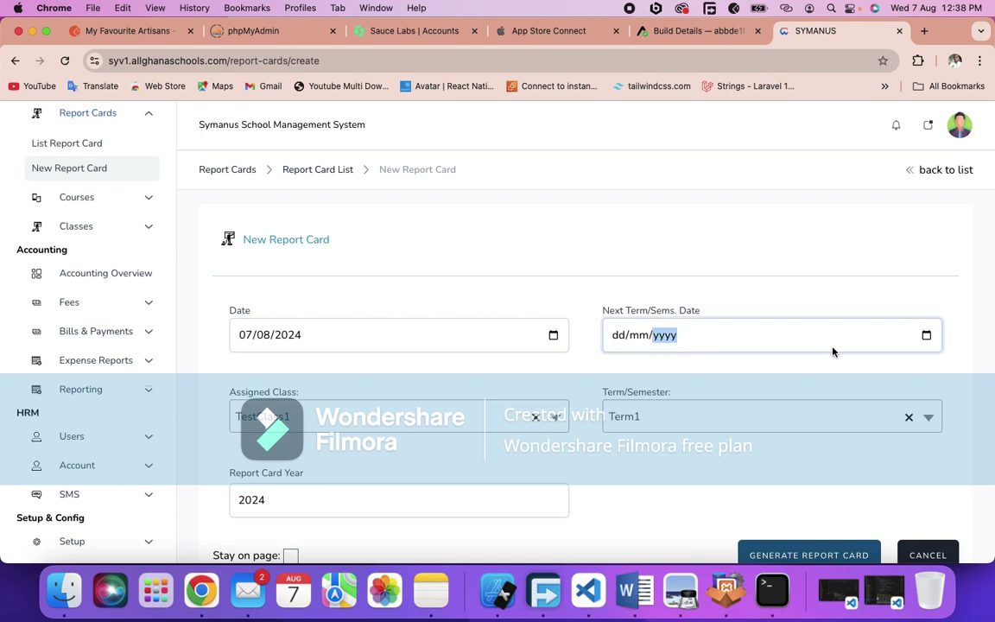
left_click(926, 335)
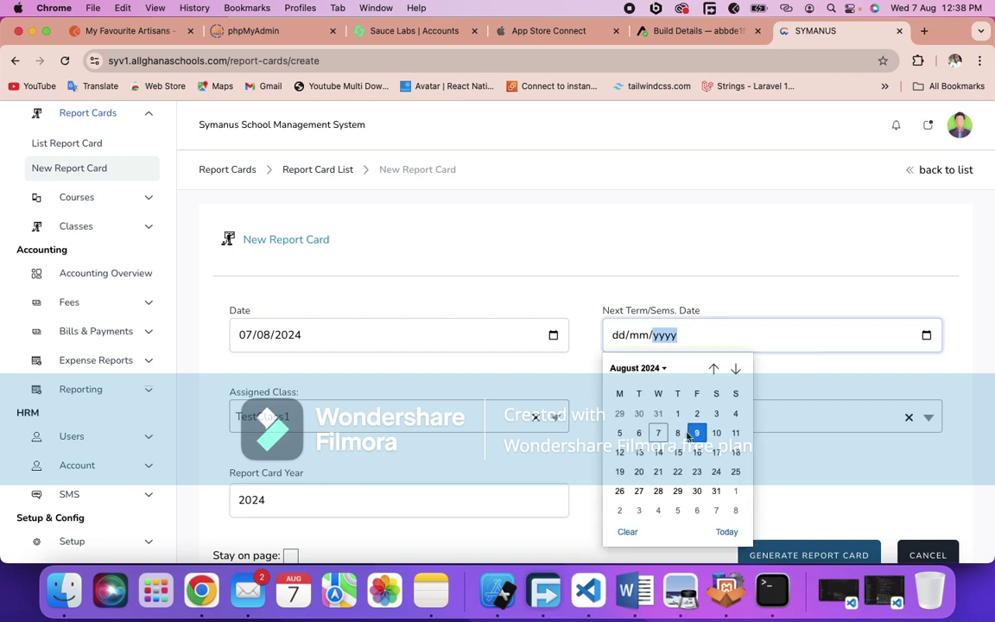
left_click(696, 433)
scroll(499, 482, "down", 3)
left_click(350, 387)
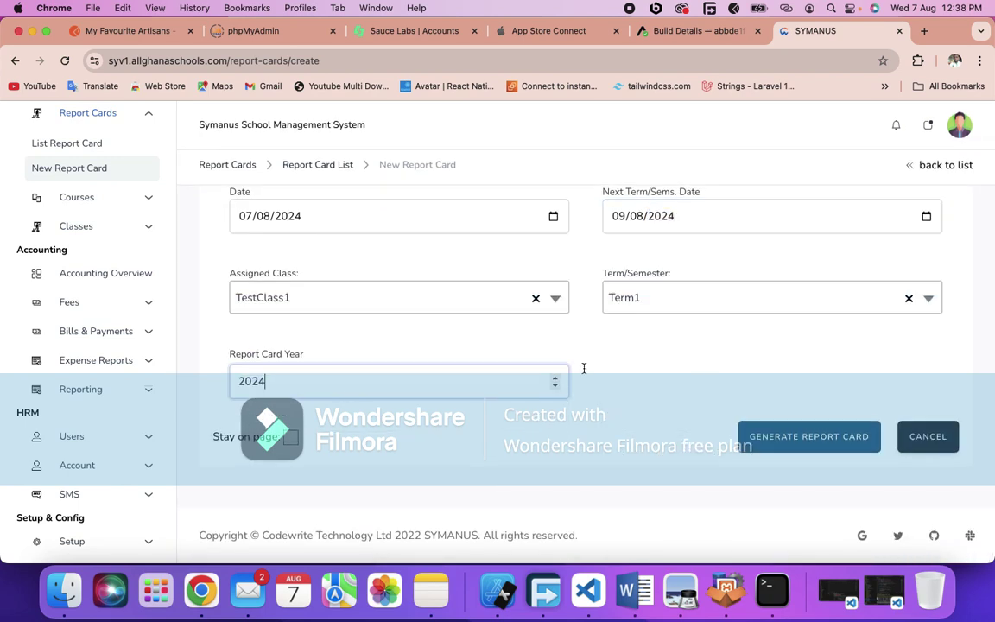
left_click(585, 369)
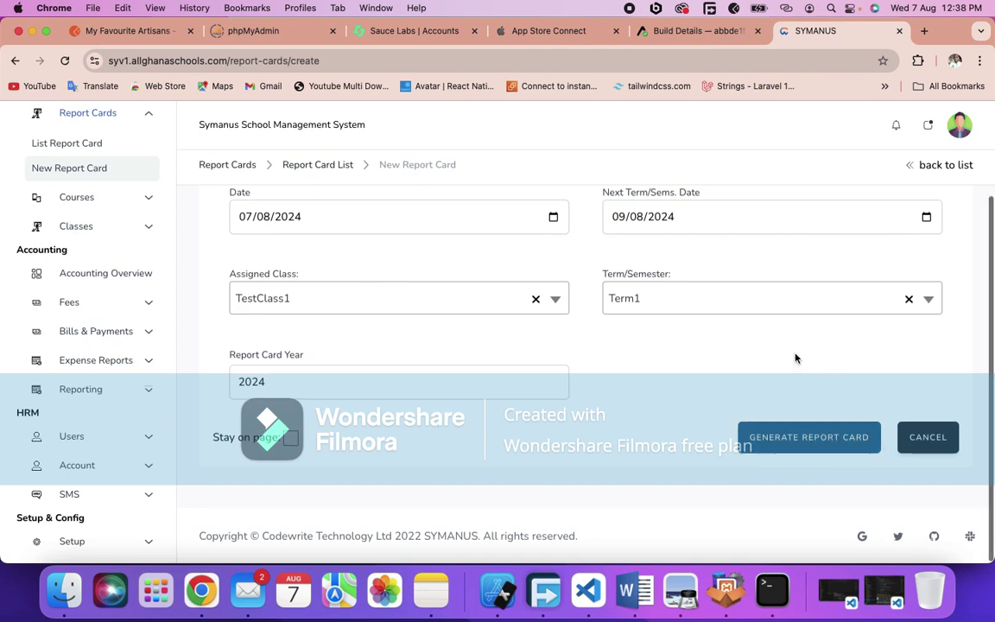
scroll(256, 186, "up", 3)
left_click(319, 170)
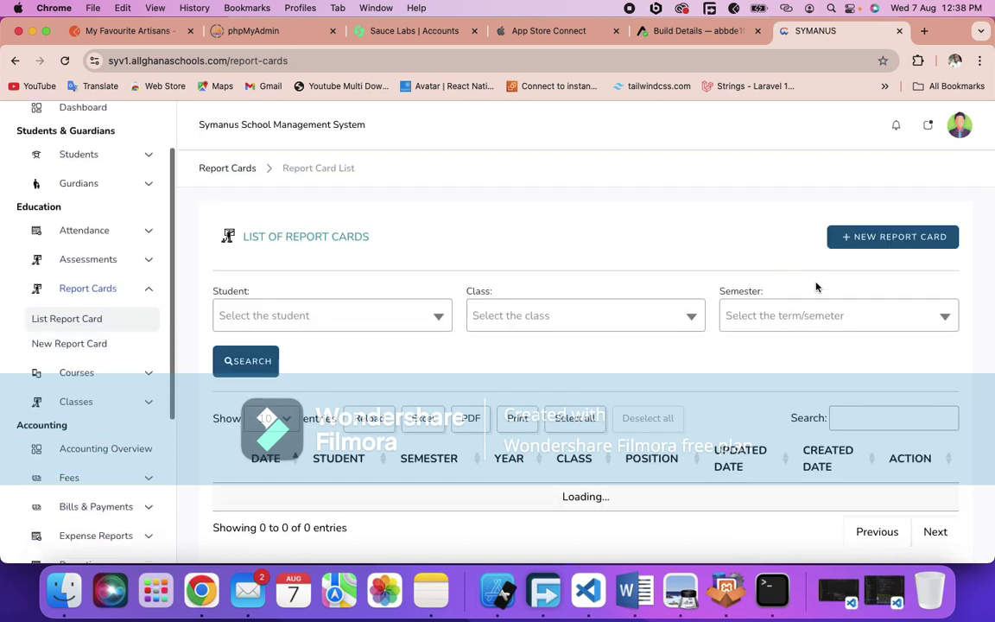
Open the details of the listed TestClass1 Term1 report card and examine its subject scores, grade, position and remarks
scroll(871, 346, "down", 2)
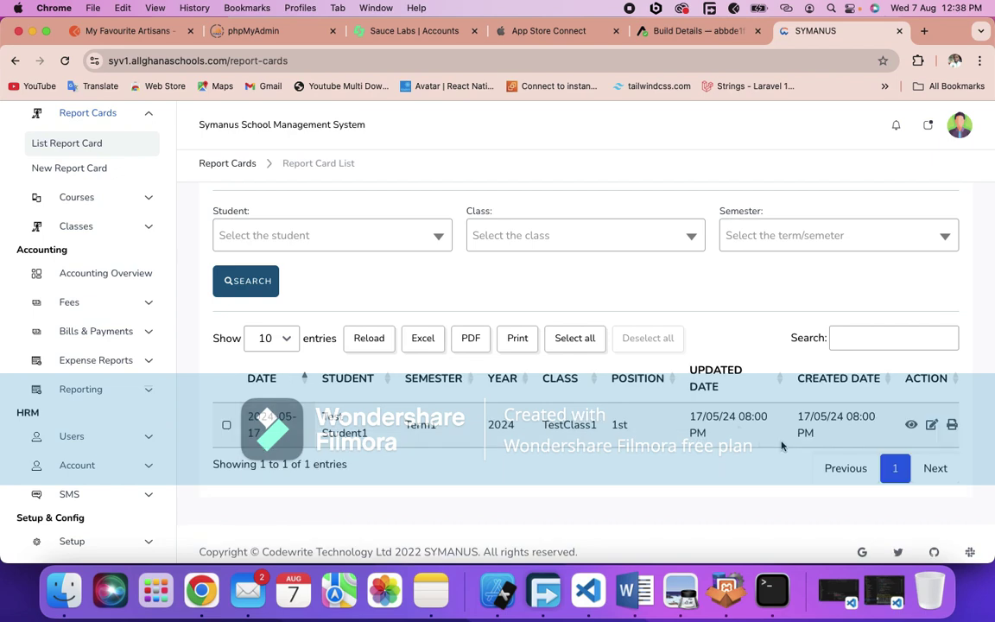
left_click(912, 426)
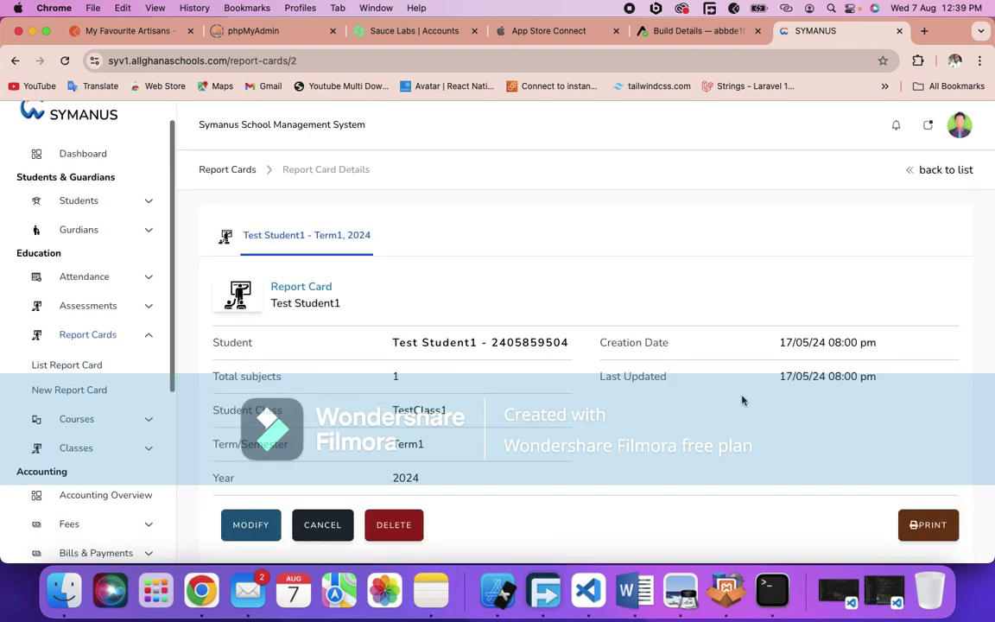
scroll(566, 445, "down", 5)
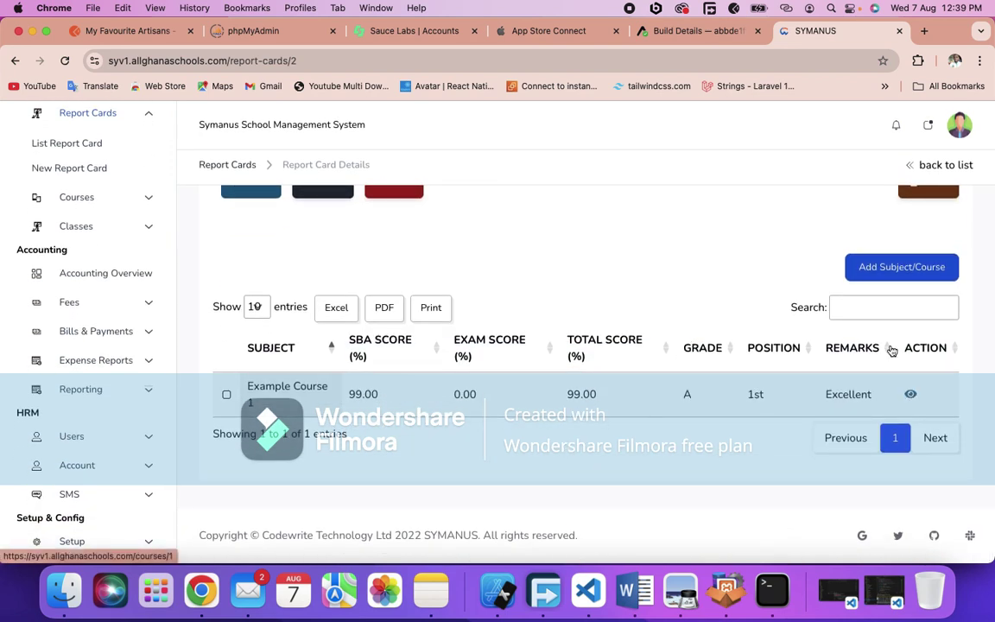
scroll(775, 283, "up", 2)
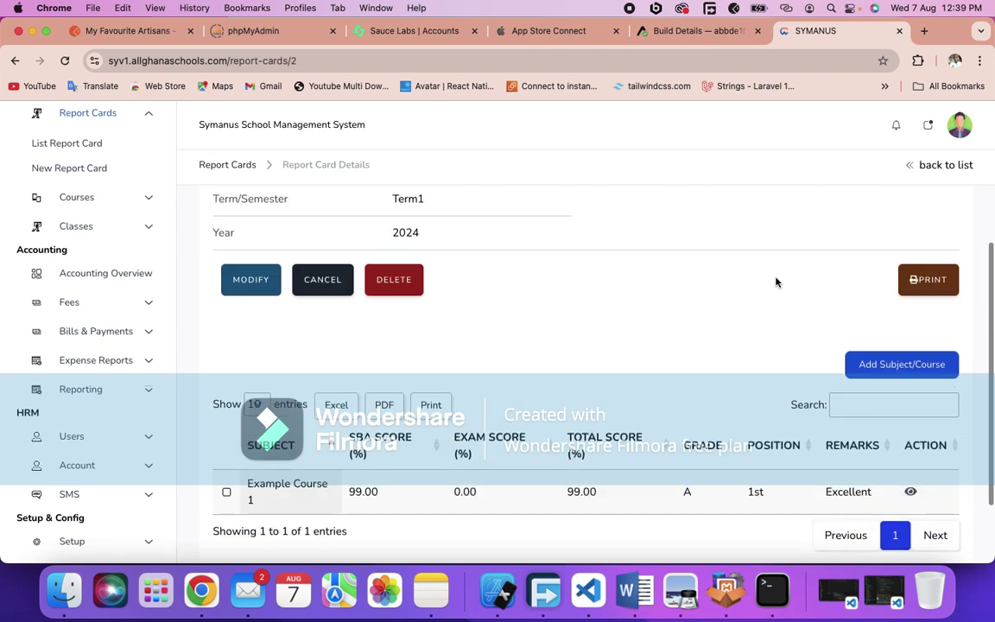
Open the printable version of the report card from its details, and go back to the report card list
left_click(927, 281)
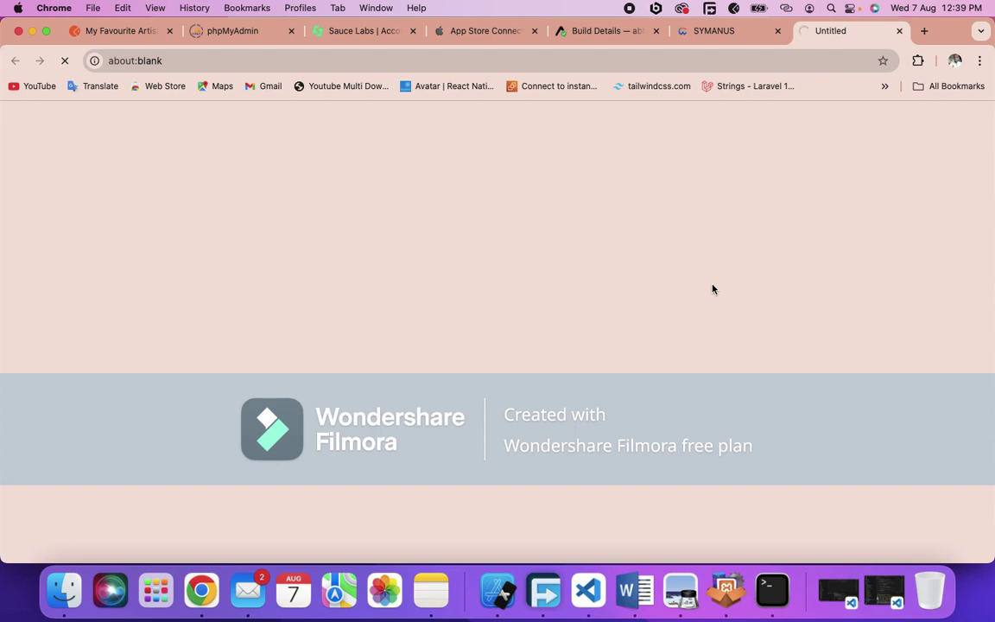
left_click(702, 35)
scroll(751, 323, "up", 5)
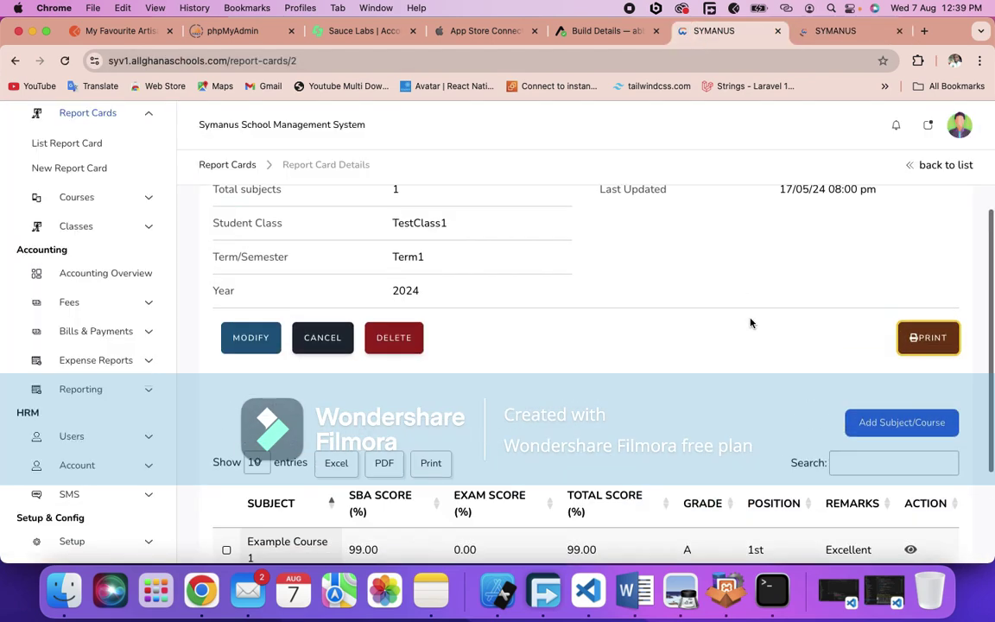
left_click(916, 171)
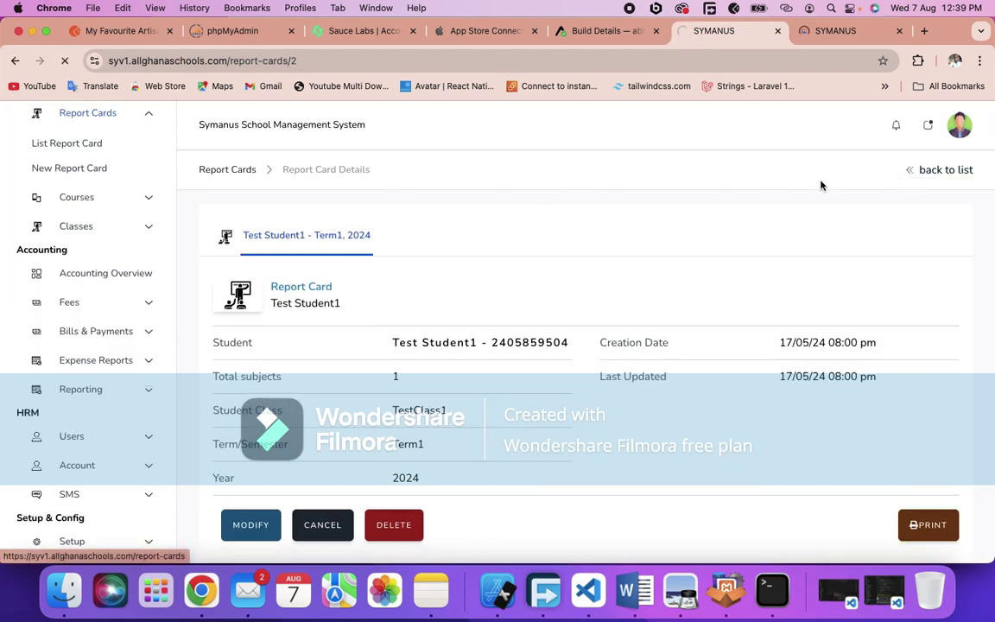
Preview the listed report card's student report card printout, and close it without saving or printing
scroll(803, 424, "down", 3)
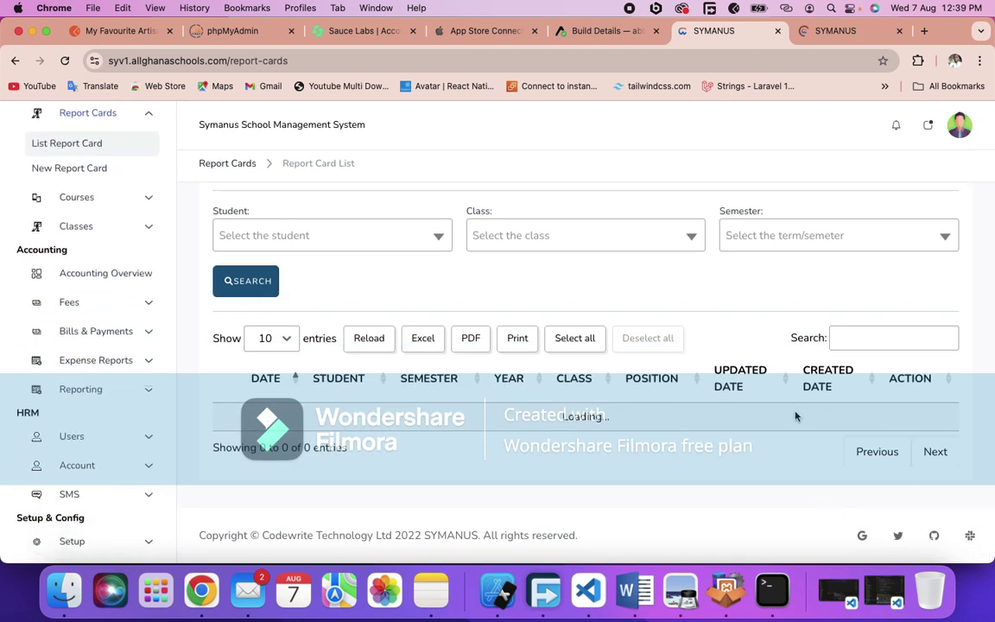
left_click(953, 423)
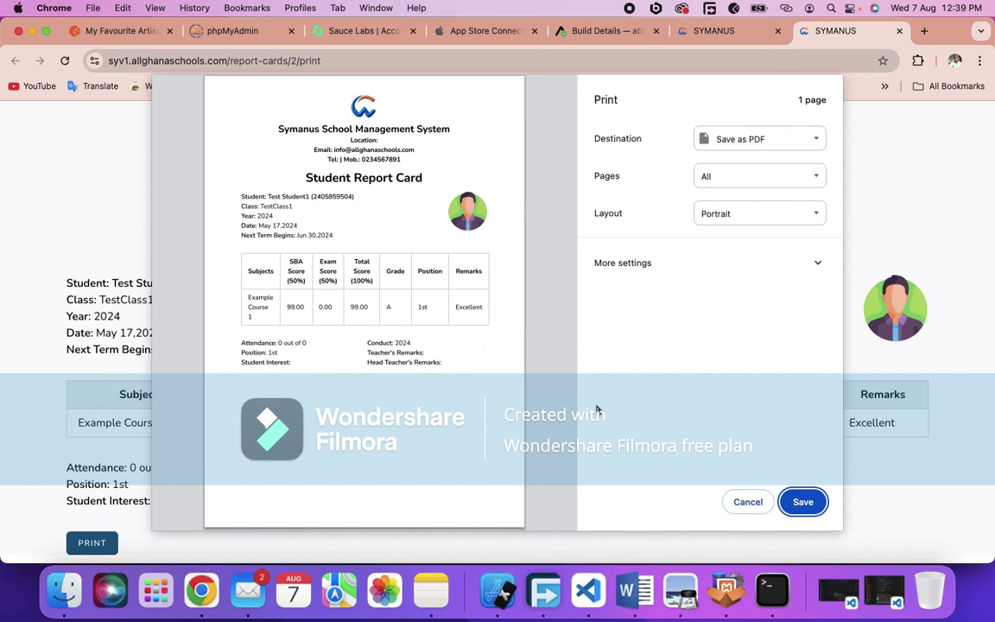
left_click(748, 504)
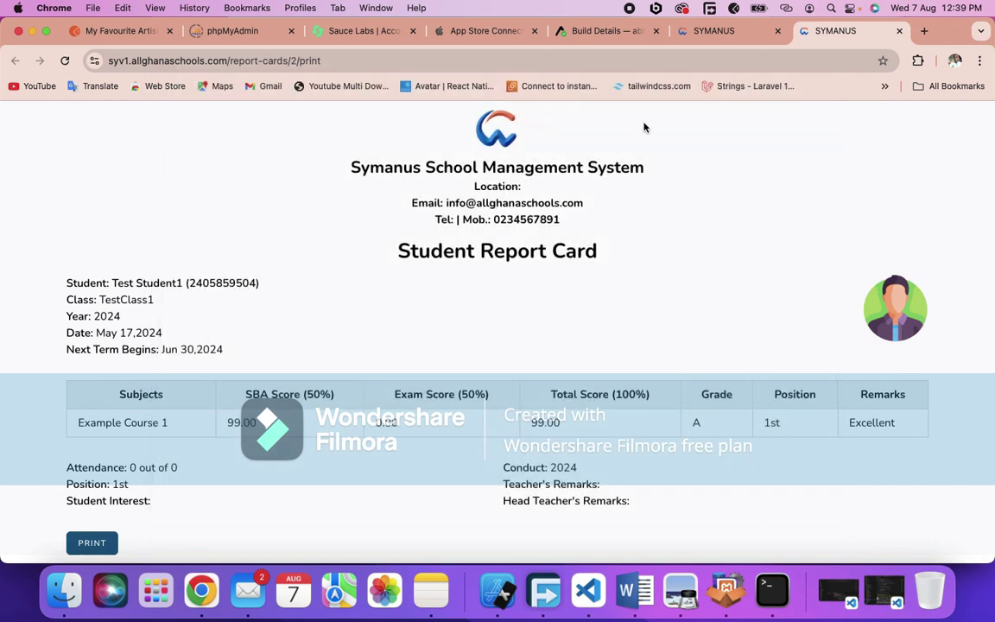
left_click(898, 30)
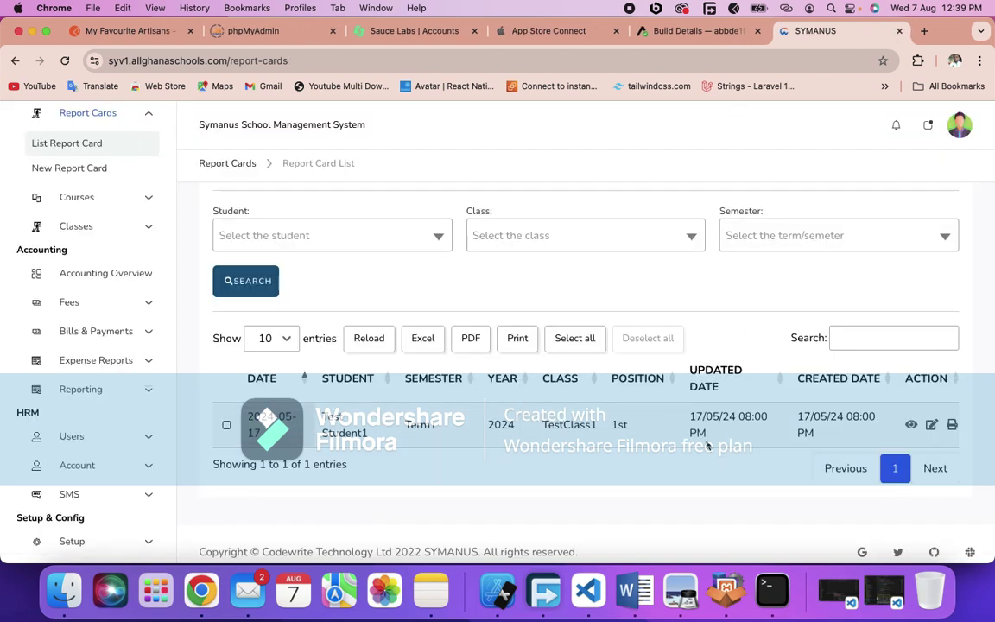
scroll(753, 445, "up", 2)
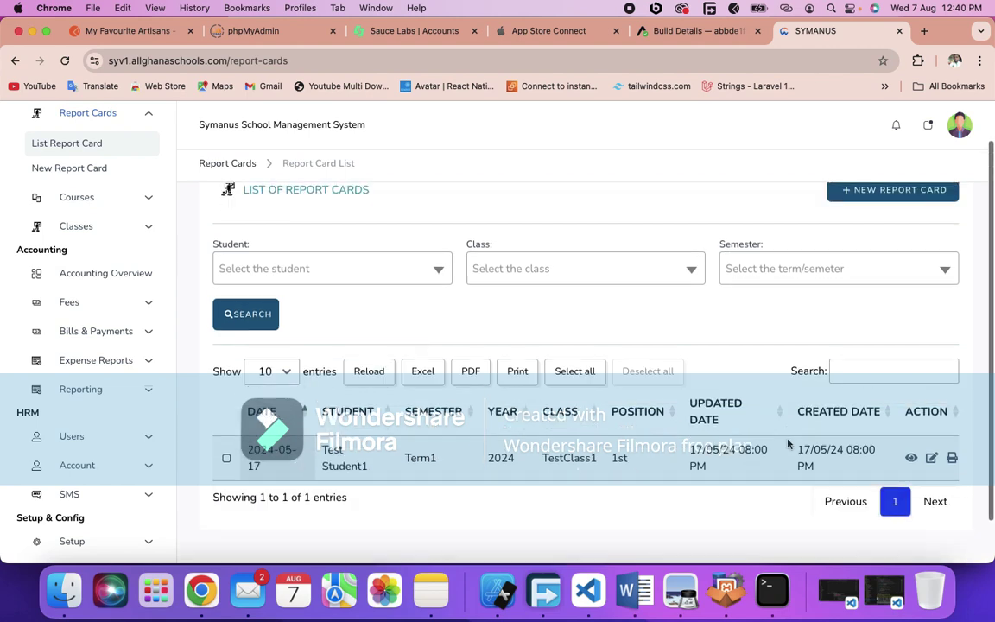
scroll(789, 442, "down", 3)
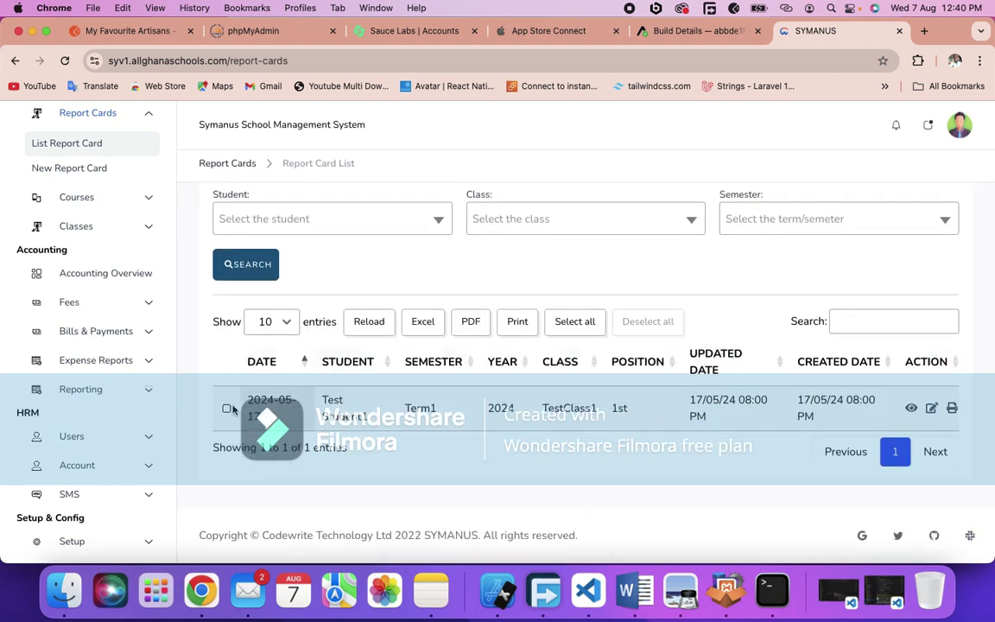
scroll(108, 328, "up", 5)
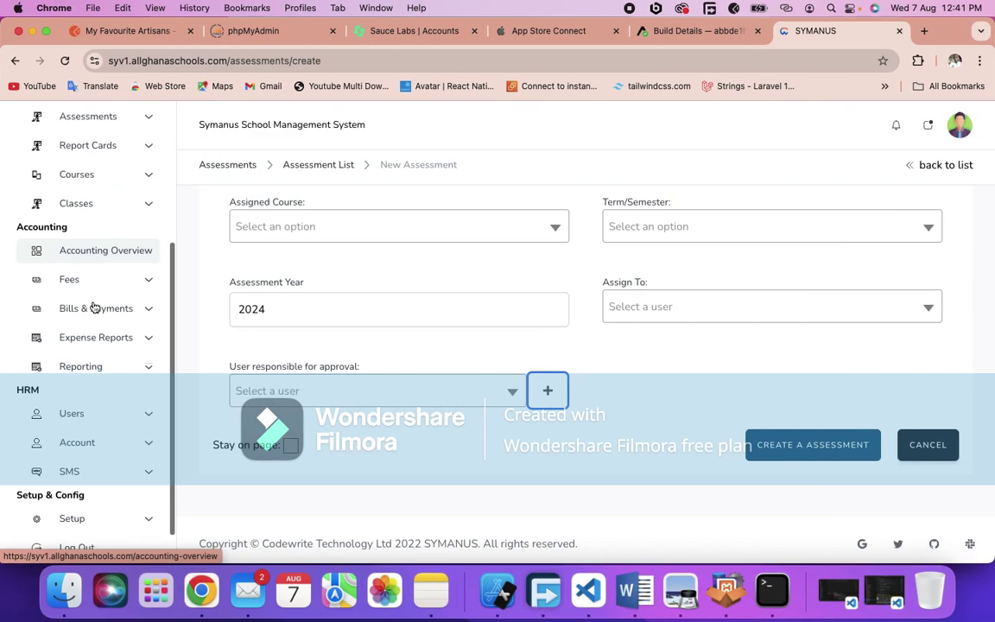
Open the list of expense reports in the accounting section
scroll(93, 307, "down", 1)
scroll(94, 306, "down", 1)
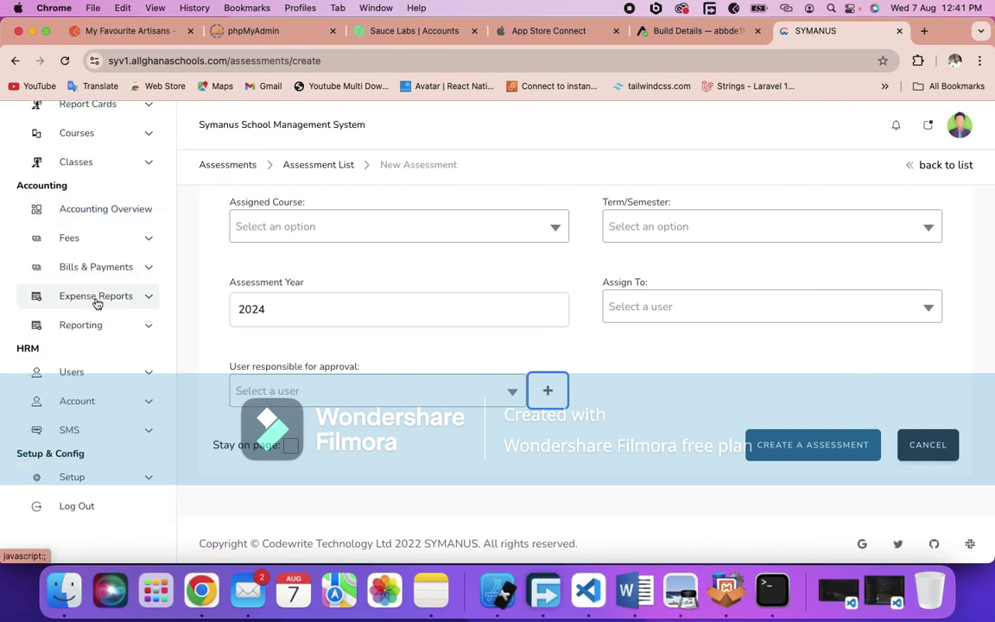
left_click(96, 298)
left_click(97, 353)
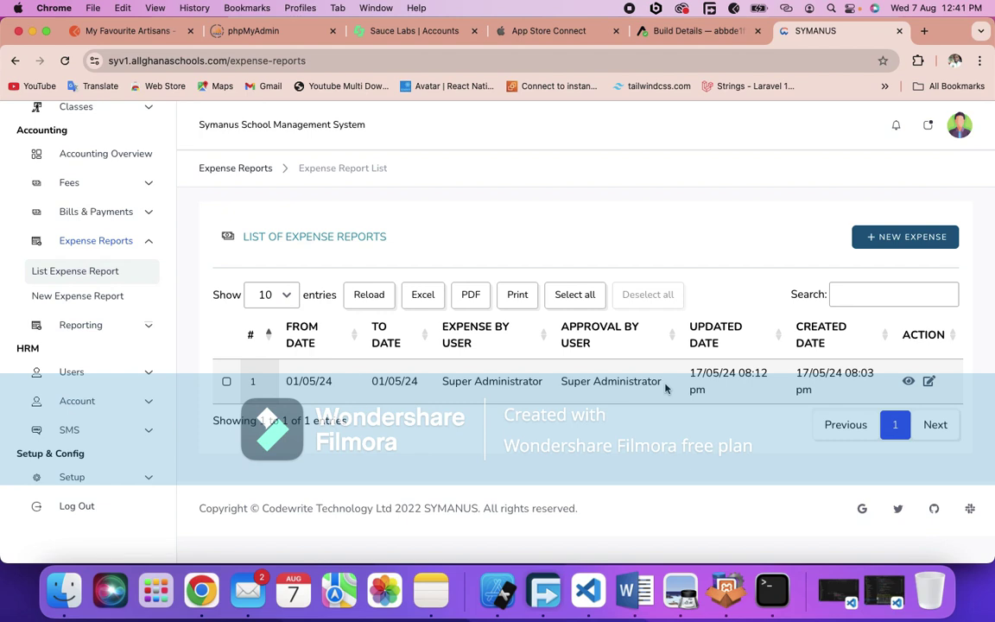
Open the 01/05/24 expense report and examine its summary, approval options and expense line items
left_click(908, 381)
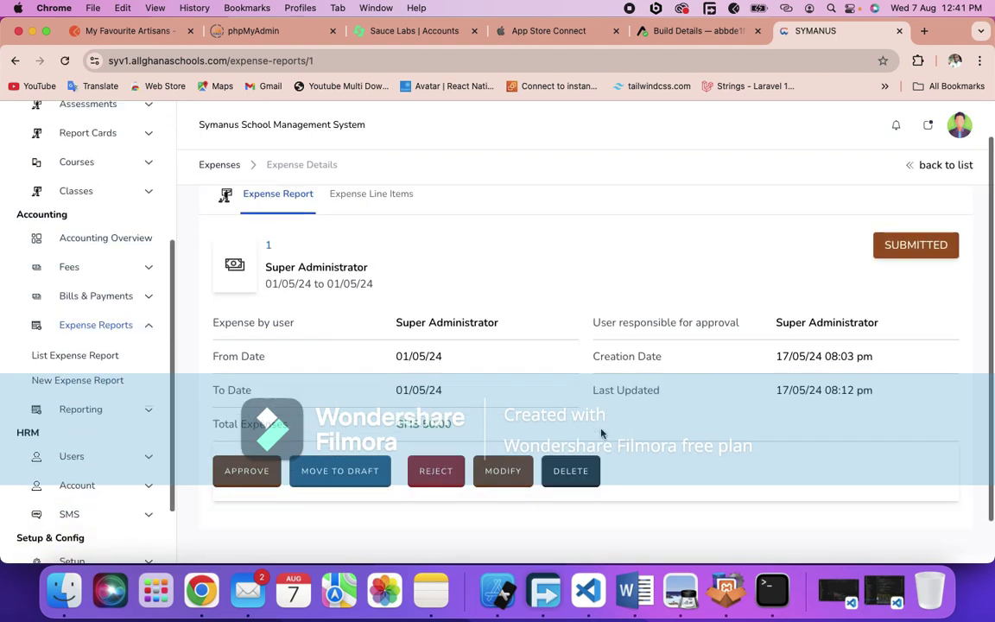
scroll(446, 213, "down", 2)
scroll(446, 213, "up", 2)
left_click(384, 230)
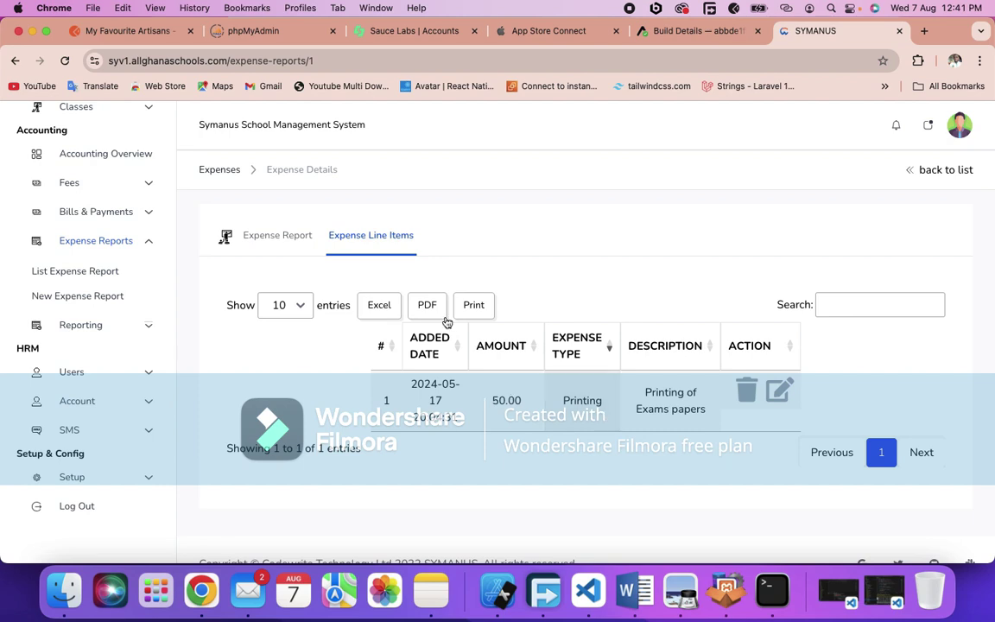
left_click(288, 232)
scroll(533, 408, "down", 2)
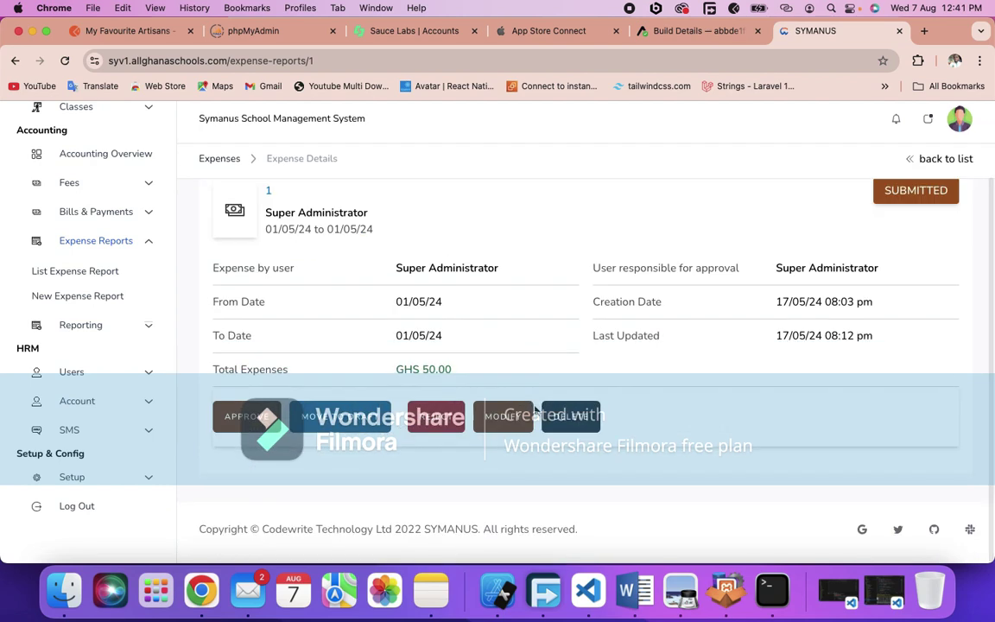
scroll(509, 389, "up", 2)
left_click(378, 237)
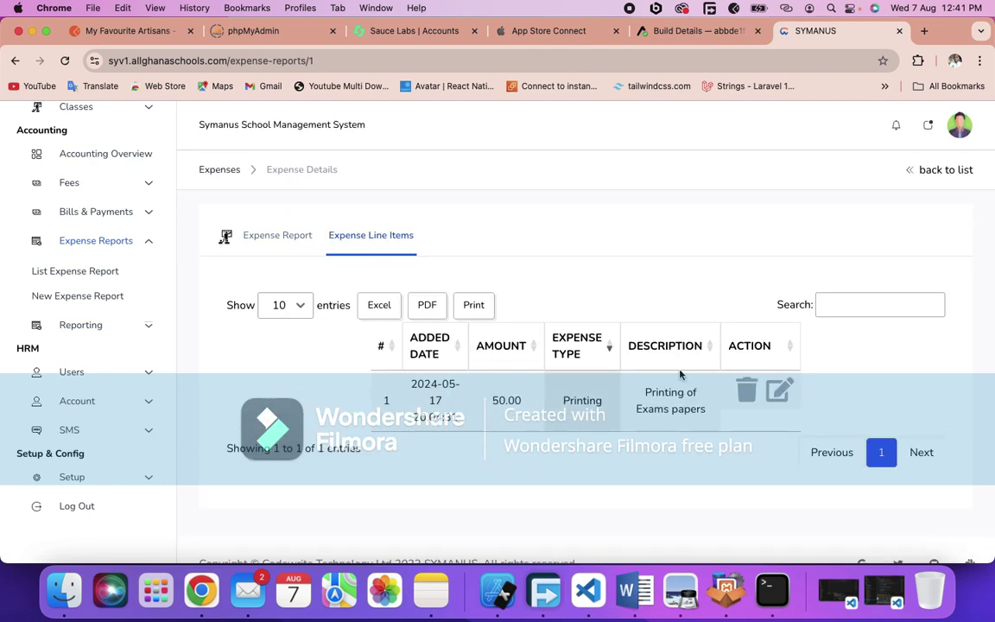
left_click(302, 242)
scroll(599, 318, "down", 2)
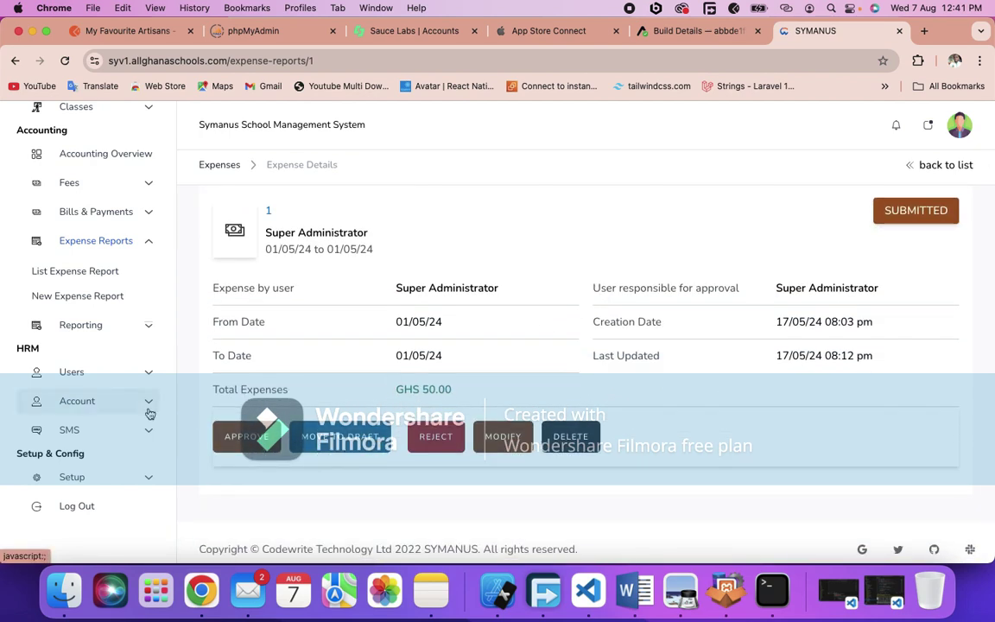
scroll(49, 382, "down", 1)
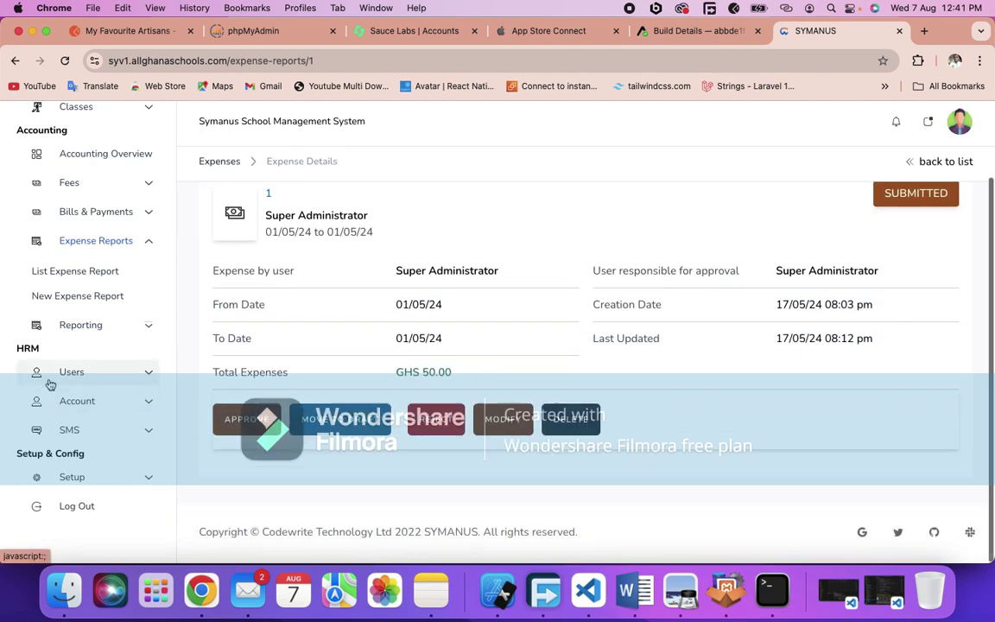
left_click(89, 441)
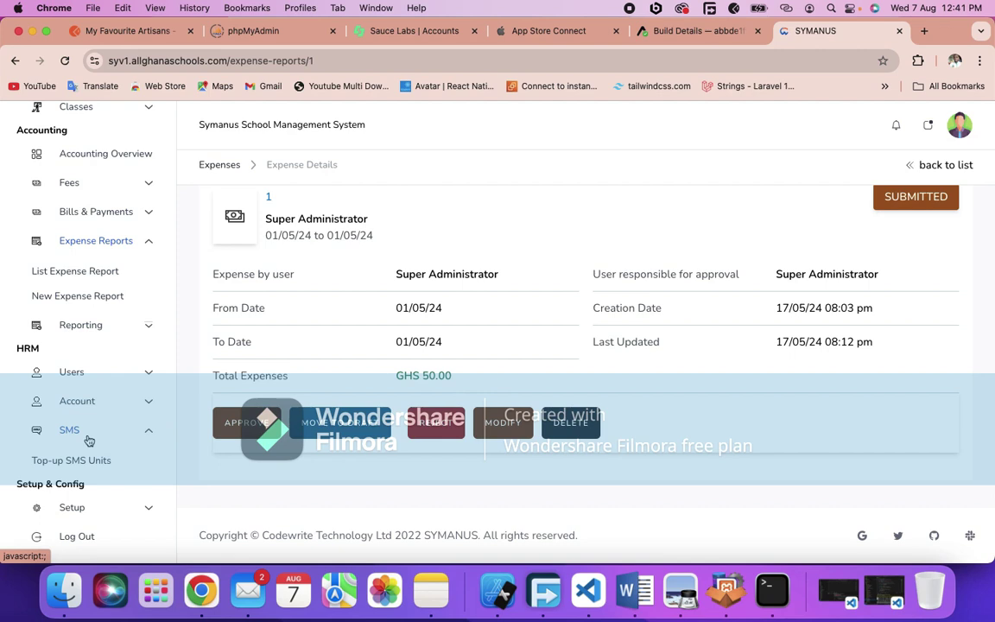
Open the form for adding a new guardian and examine its name, title, sex, contact, occupation and photo fields
scroll(89, 440, "up", 10)
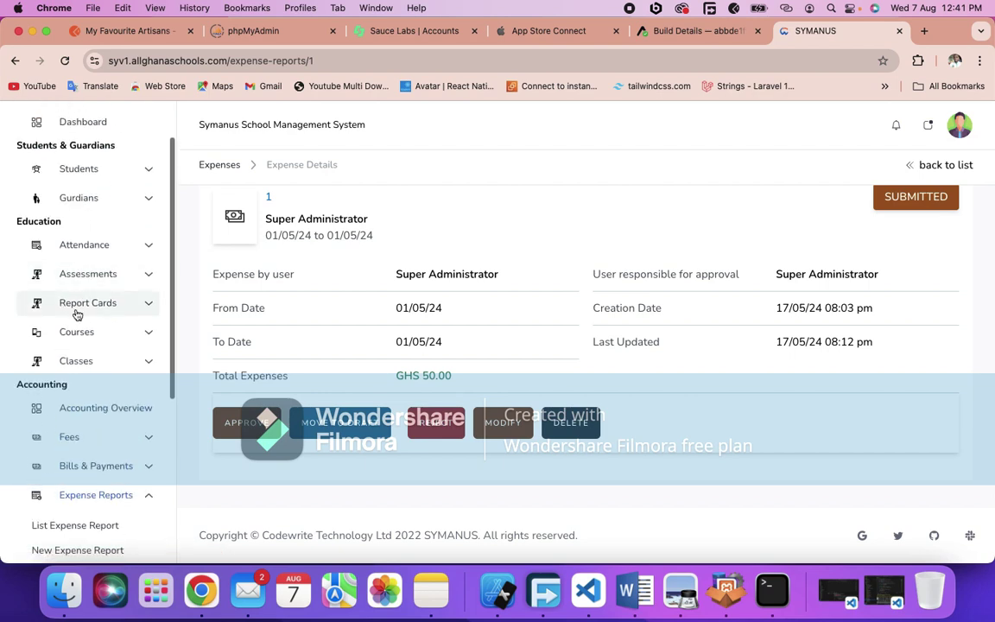
left_click(87, 262)
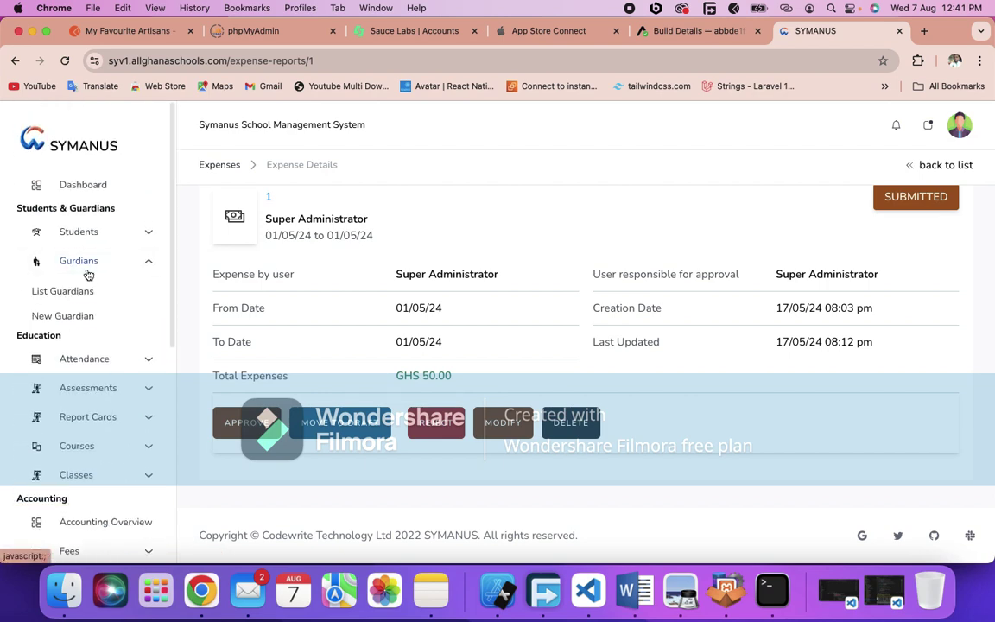
left_click(105, 318)
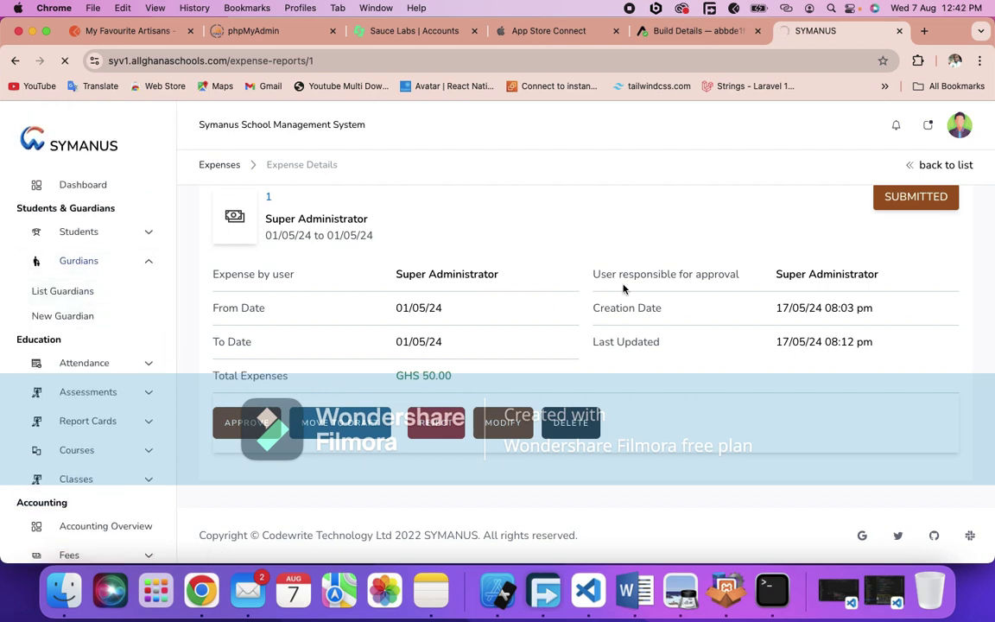
scroll(623, 289, "up", 3)
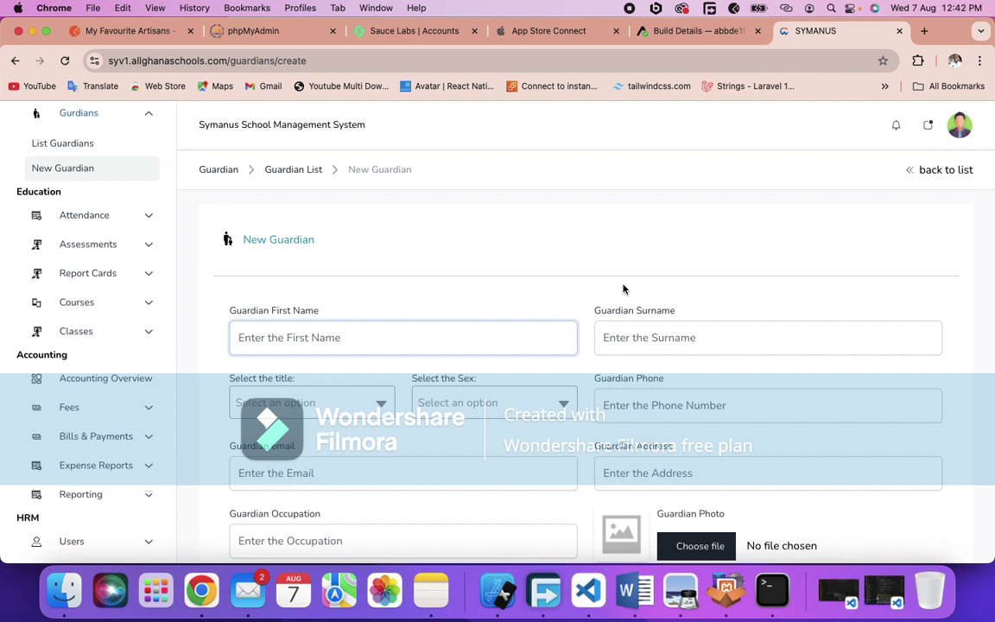
scroll(628, 346, "down", 3)
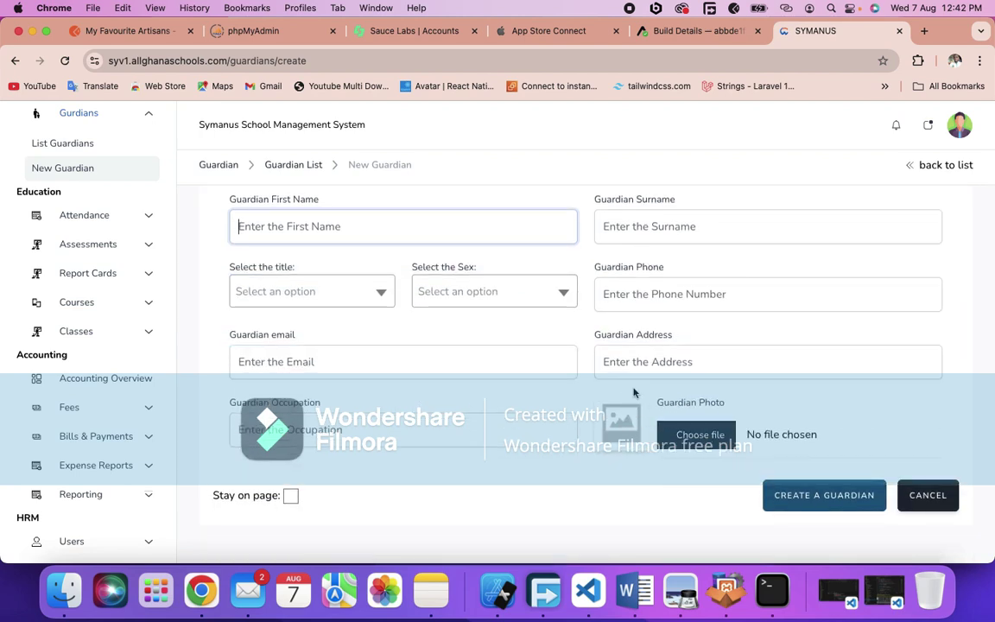
scroll(633, 393, "up", 1)
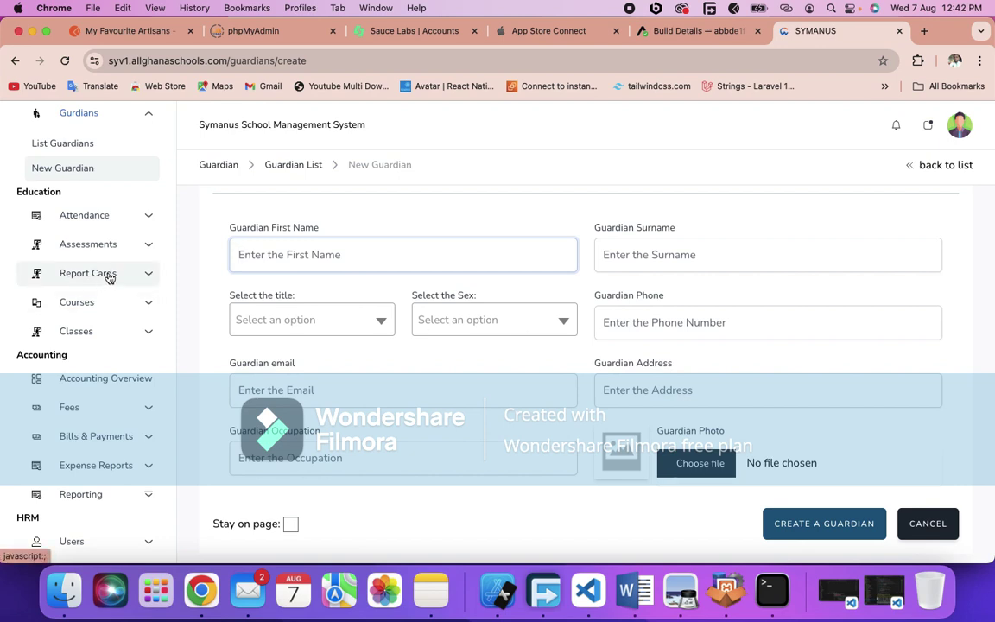
Open the accounting overview and examine today's income, advances, expenses, billings, attendances and SMS summaries
scroll(107, 277, "down", 3)
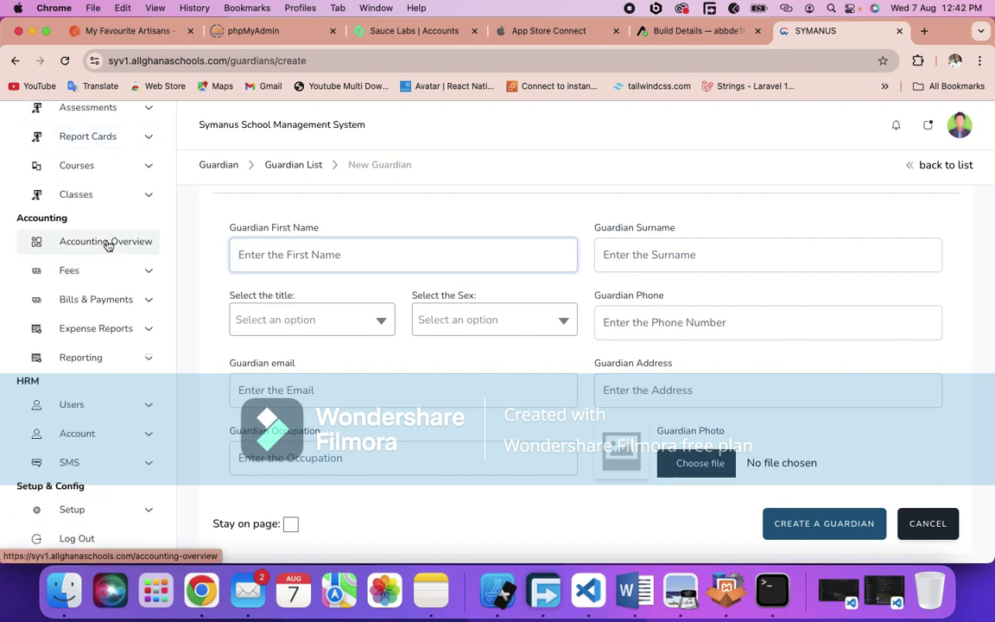
left_click(106, 244)
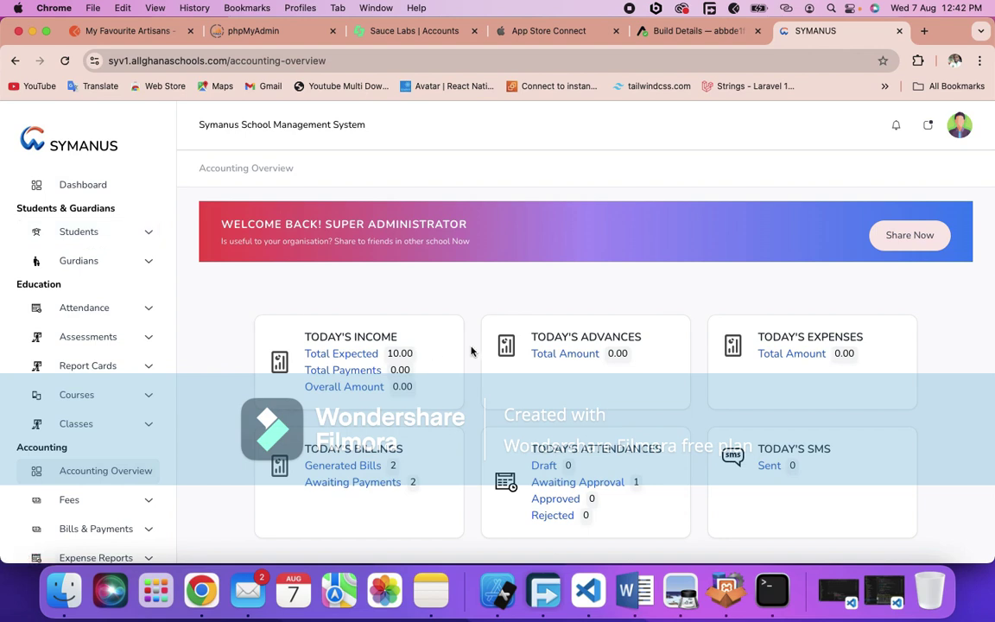
scroll(471, 350, "down", 2)
scroll(470, 351, "up", 2)
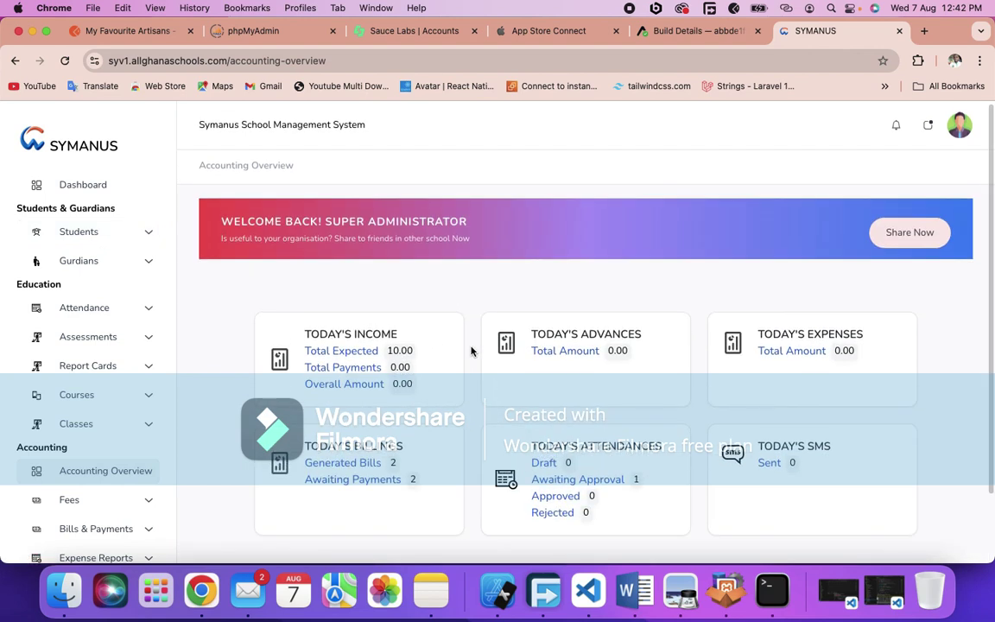